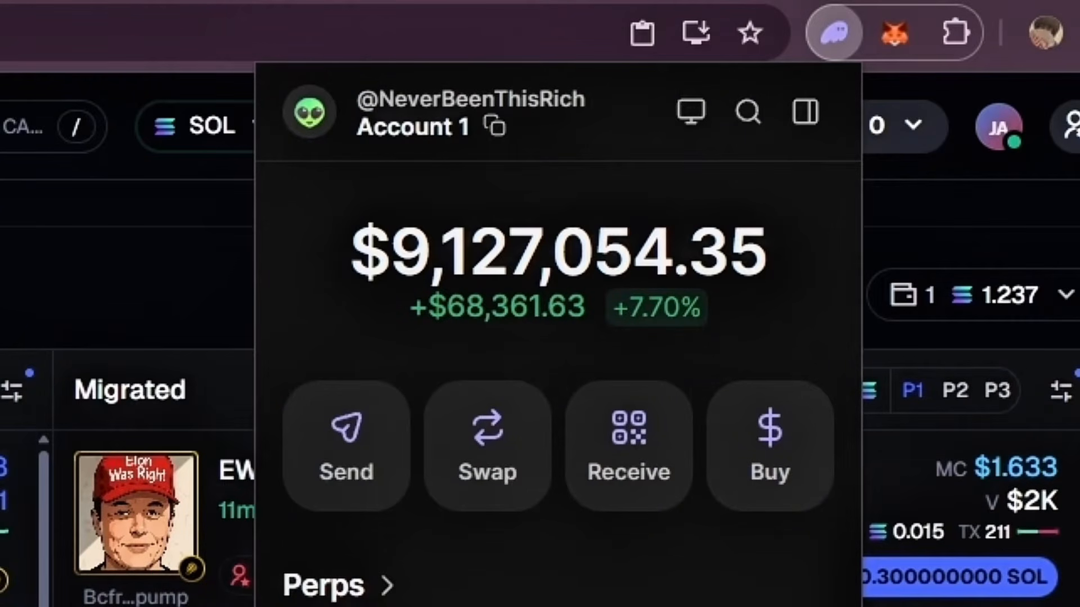
# Switch Pulse to the BNB chain and open the Butterfly Bank (FlapBank) token from the Migrated list.
pyautogui.click(104, 240)
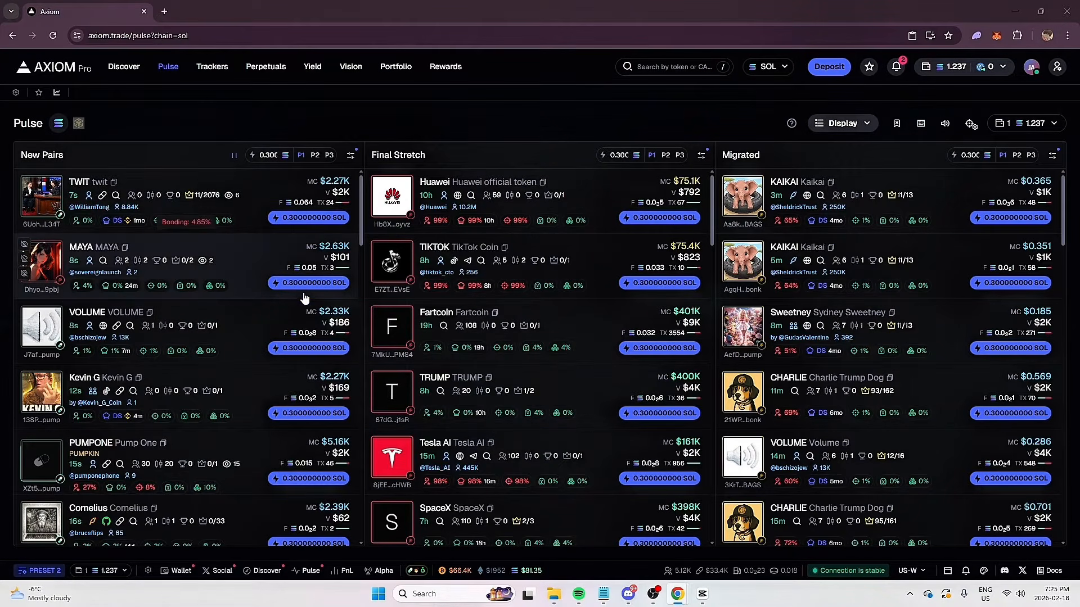
pyautogui.click(78, 124)
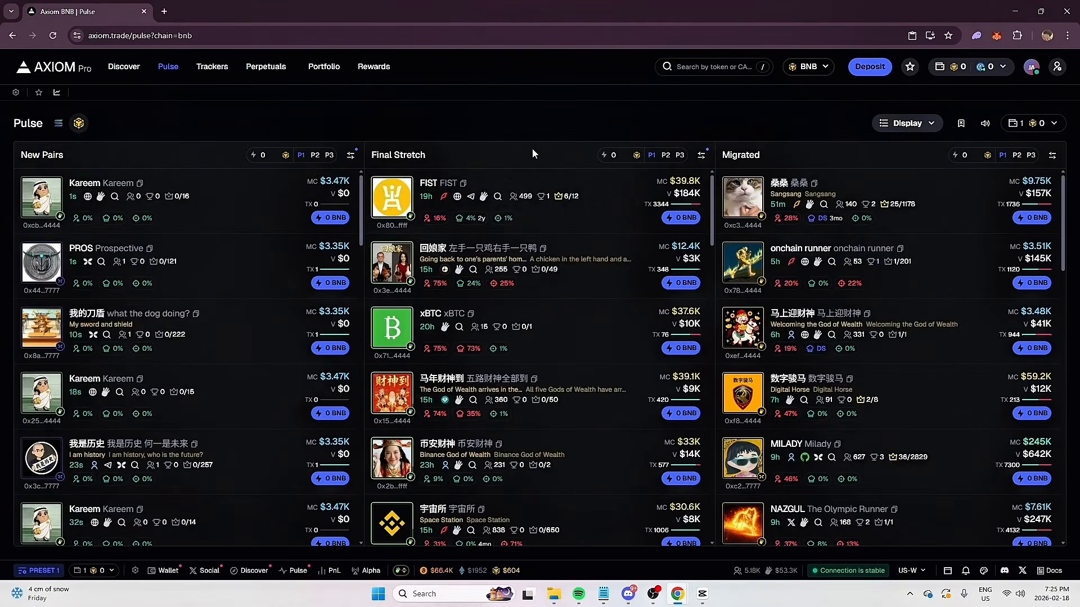
pyautogui.scroll(-4, 872, 298)
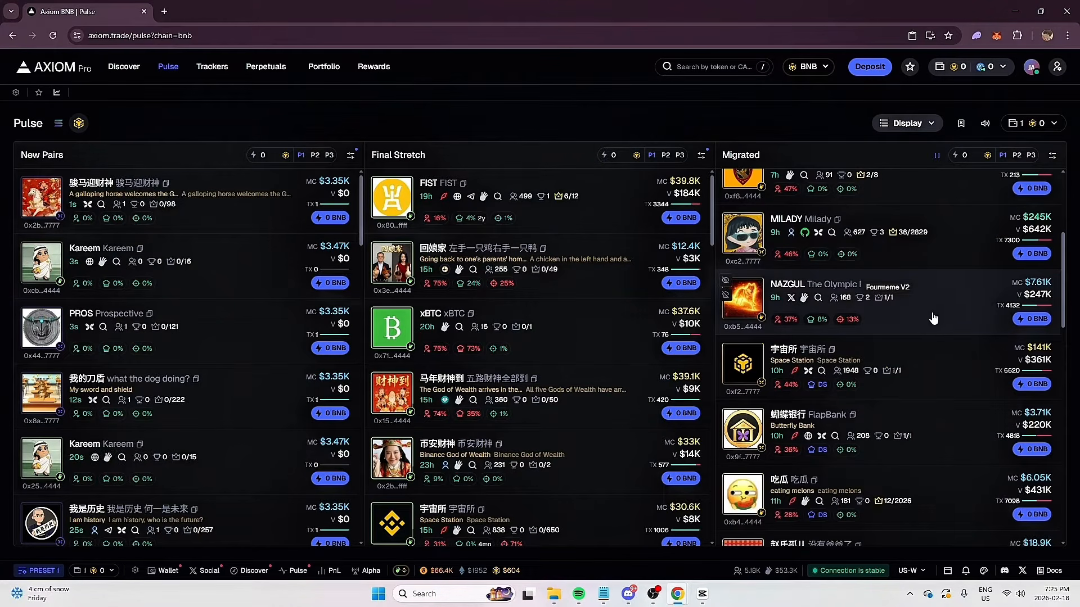
pyautogui.scroll(-2, 936, 322)
pyautogui.click(947, 320)
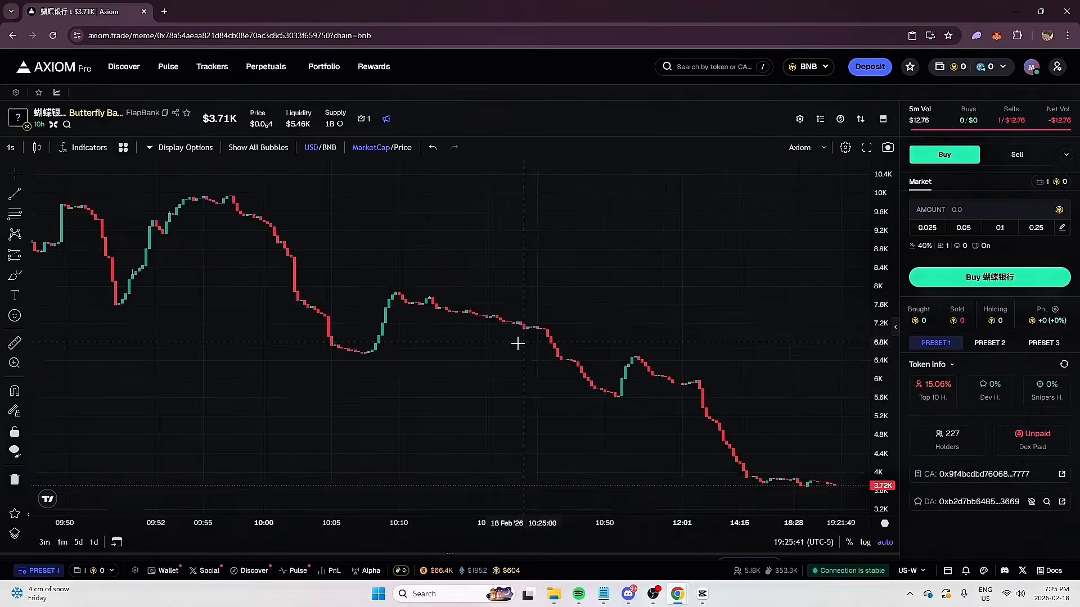
# Set the token chart's interval to 30 seconds.
pyautogui.click(11, 148)
pyautogui.click(34, 244)
pyautogui.scroll(4, 607, 255)
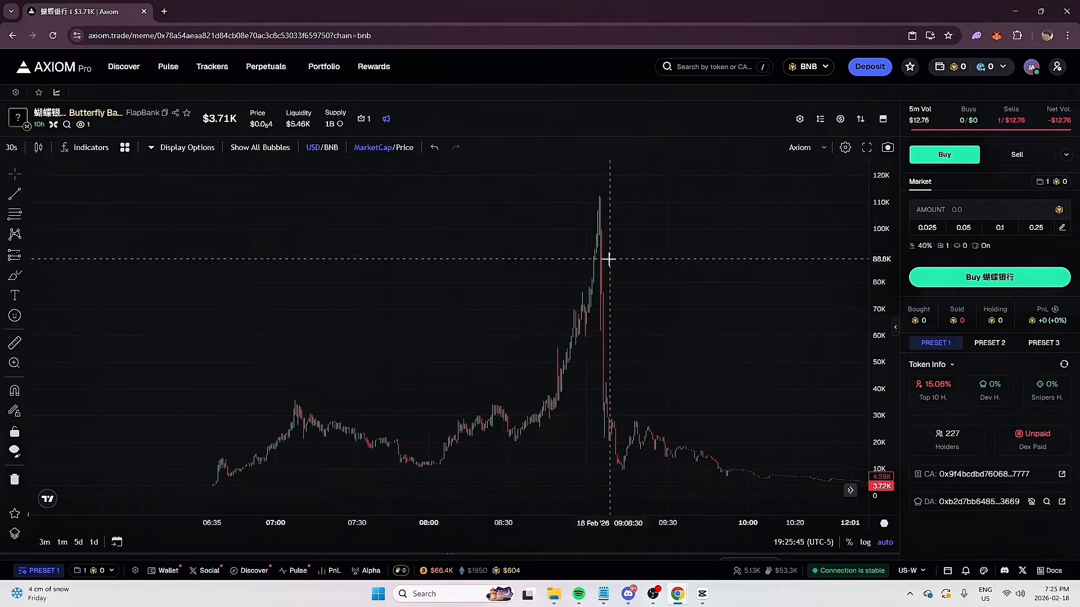
# Draw a long downward brush arrow beside the crash after the price peak and examine the surrounding candles.
pyautogui.moveTo(638, 186); pyautogui.dragTo(746, 514)
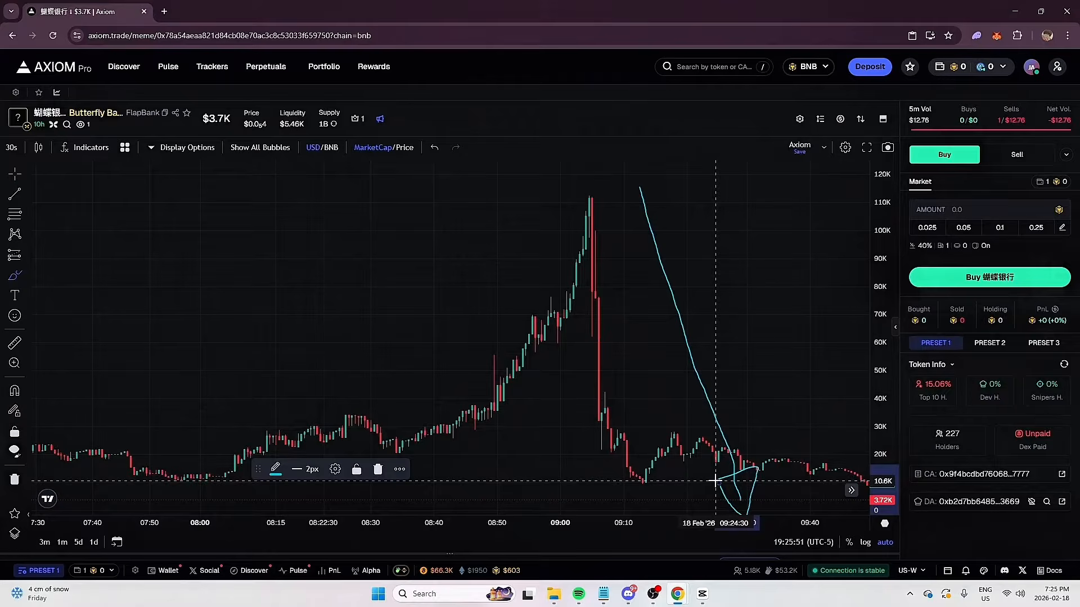
pyautogui.scroll(2, 684, 427)
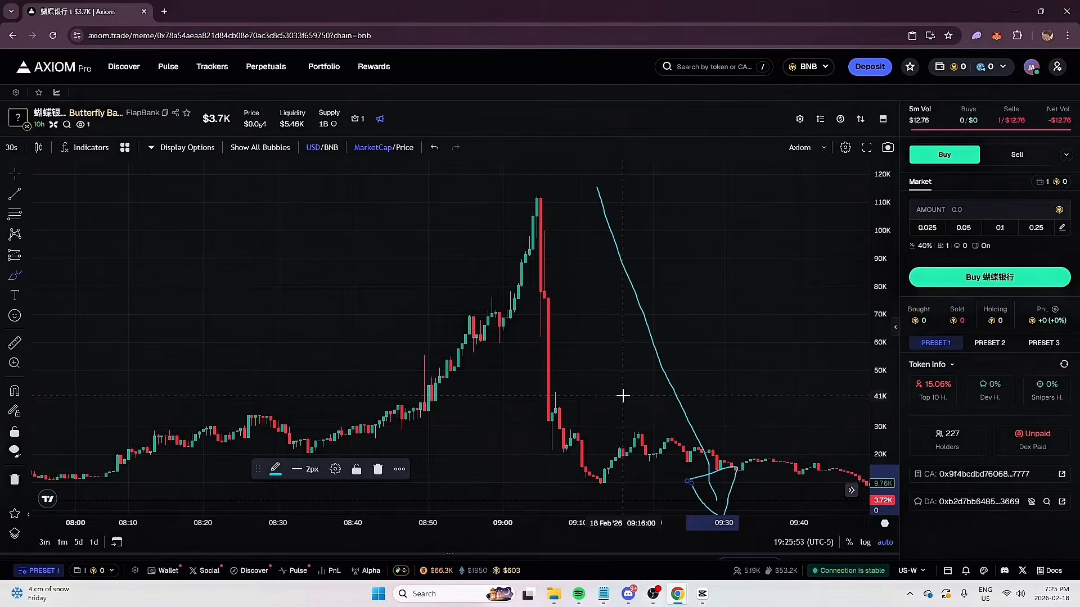
pyautogui.scroll(2, 623, 396)
pyautogui.scroll(-2, 589, 339)
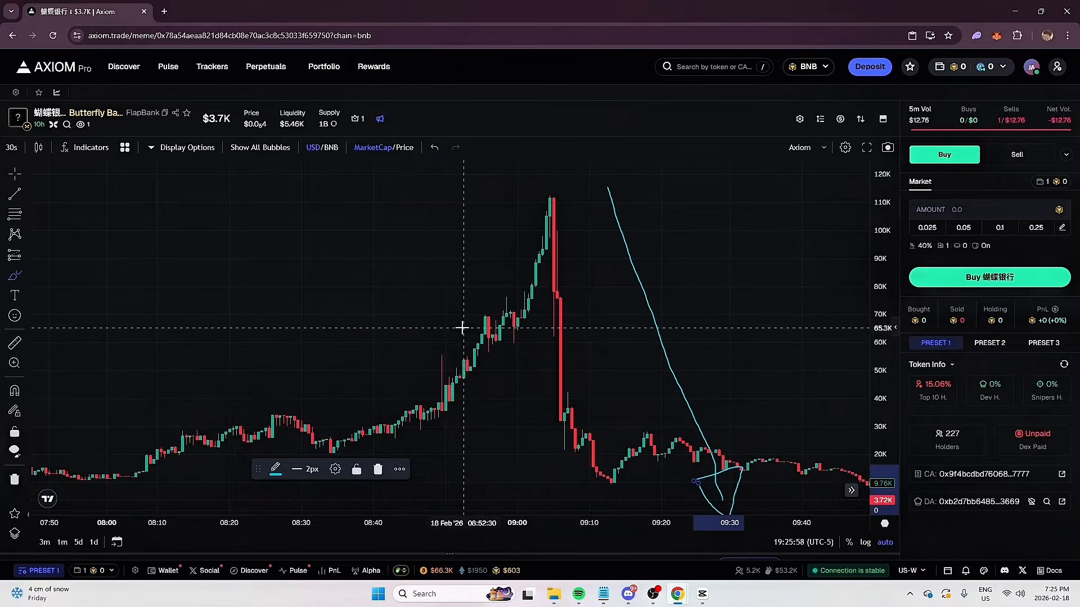
pyautogui.scroll(2, 455, 339)
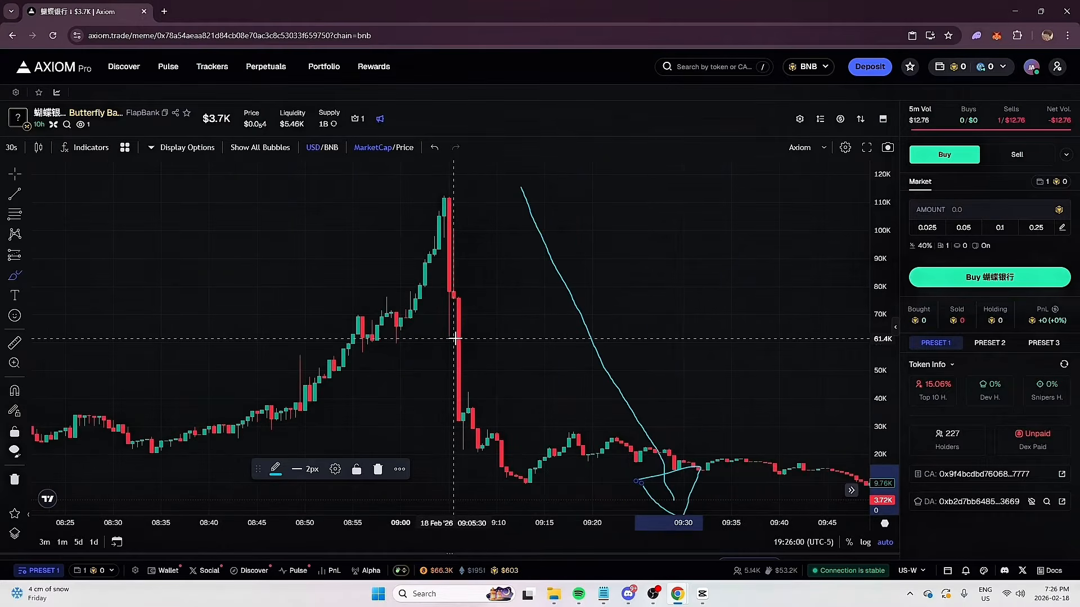
pyautogui.scroll(-2, 405, 323)
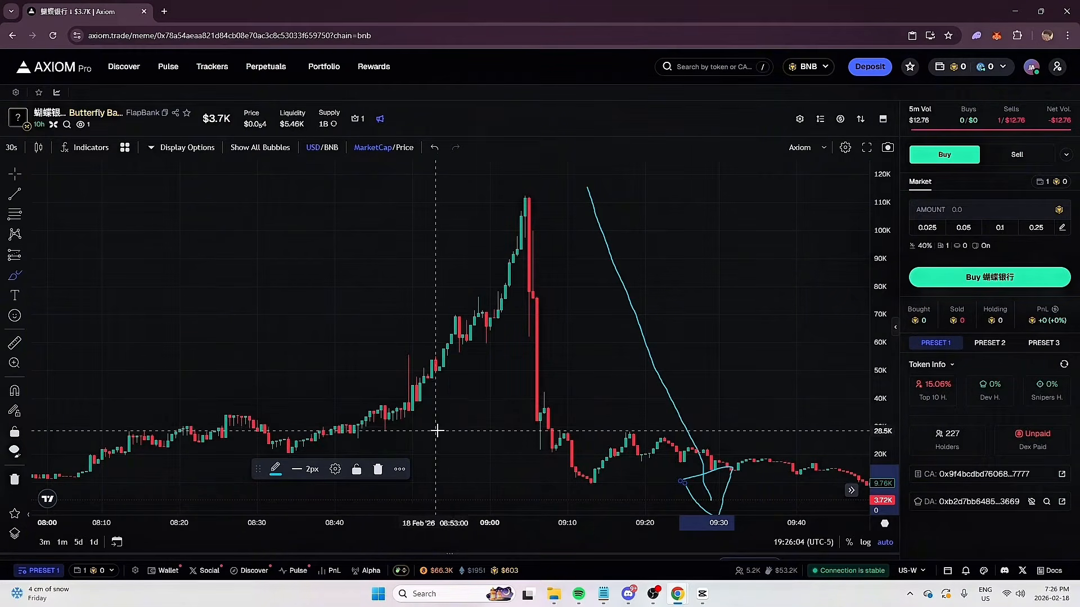
pyautogui.scroll(-3, 431, 445)
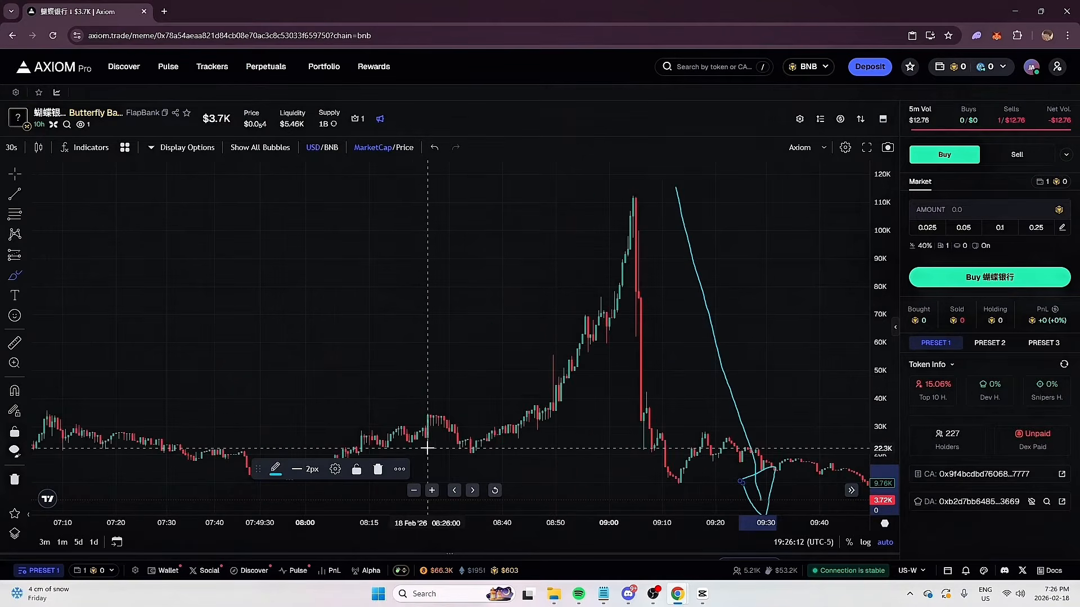
# Brush two nearly horizontal lines along the consolidation levels that precede the price spike.
pyautogui.scroll(2, 473, 428)
pyautogui.moveTo(392, 437); pyautogui.dragTo(501, 448)
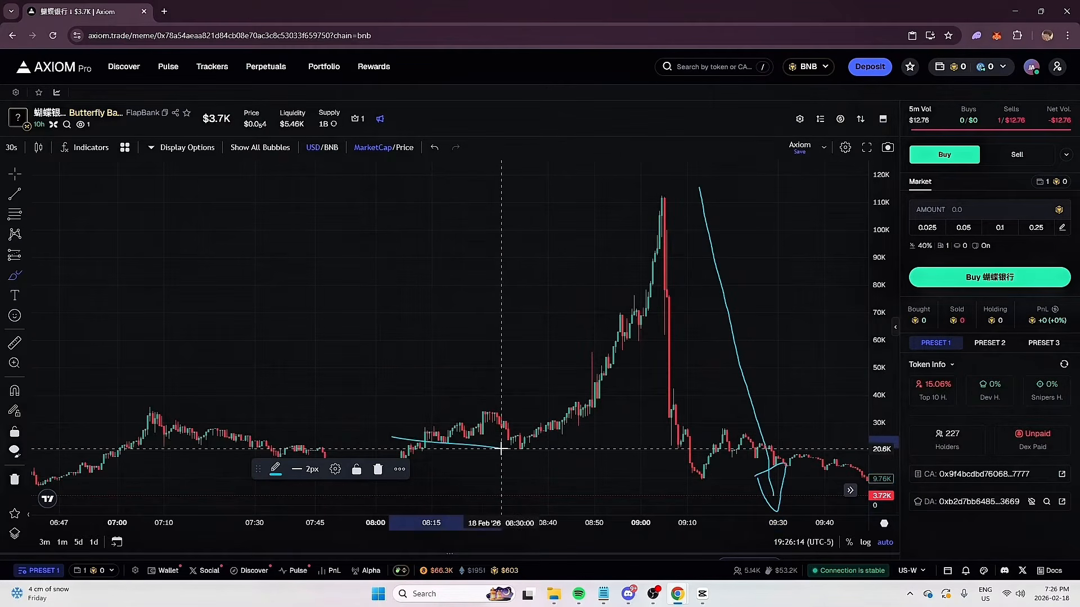
pyautogui.moveTo(485, 412); pyautogui.dragTo(613, 418)
pyautogui.scroll(2, 578, 412)
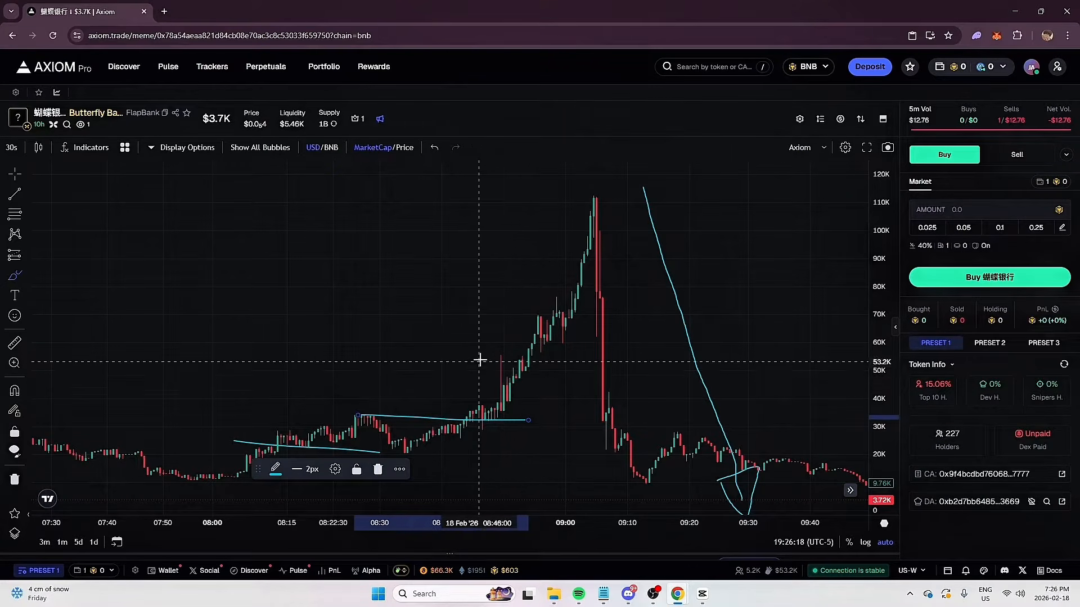
pyautogui.scroll(-2, 695, 392)
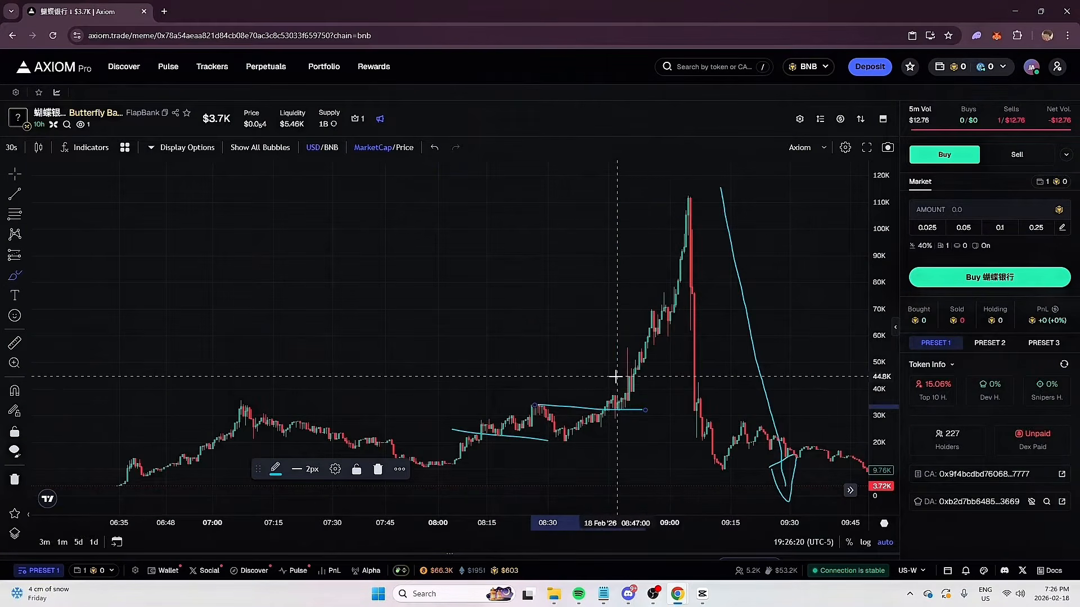
# Draw a large freehand circle around the whole rise and crash on the chart.
pyautogui.scroll(1, 703, 383)
pyautogui.scroll(1, 790, 382)
pyautogui.moveTo(768, 228)
pyautogui.mouseDown()
pyautogui.moveTo(293, 253)
pyautogui.moveTo(247, 490)
pyautogui.moveTo(828, 468)
pyautogui.moveTo(829, 272)
pyautogui.moveTo(748, 193)
pyautogui.moveTo(668, 184)
pyautogui.mouseUp()
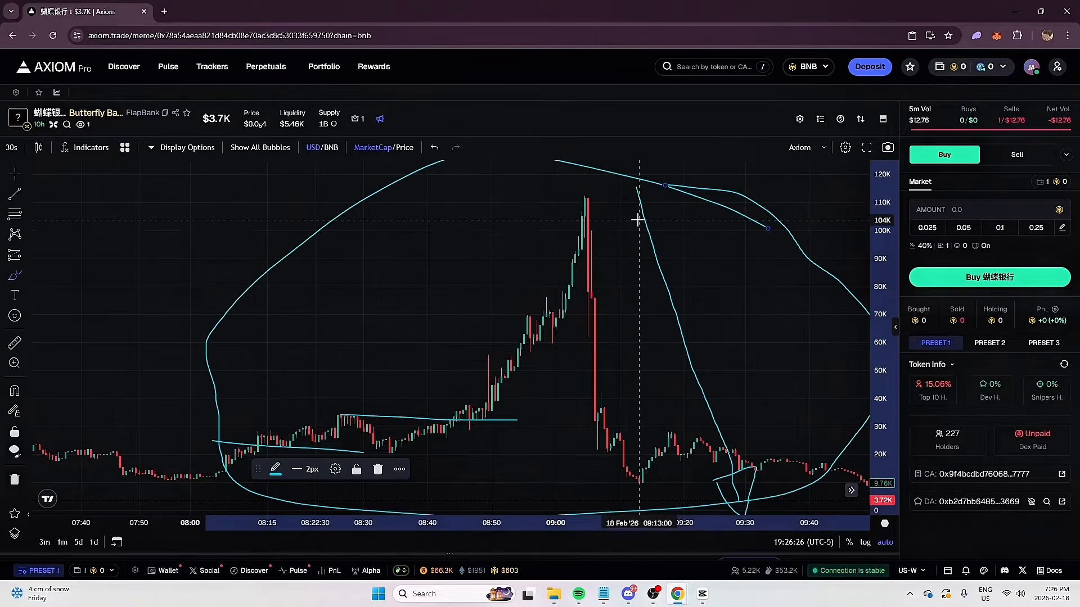
# Remove all the brush drawings from the token chart.
pyautogui.scroll(1, 638, 219)
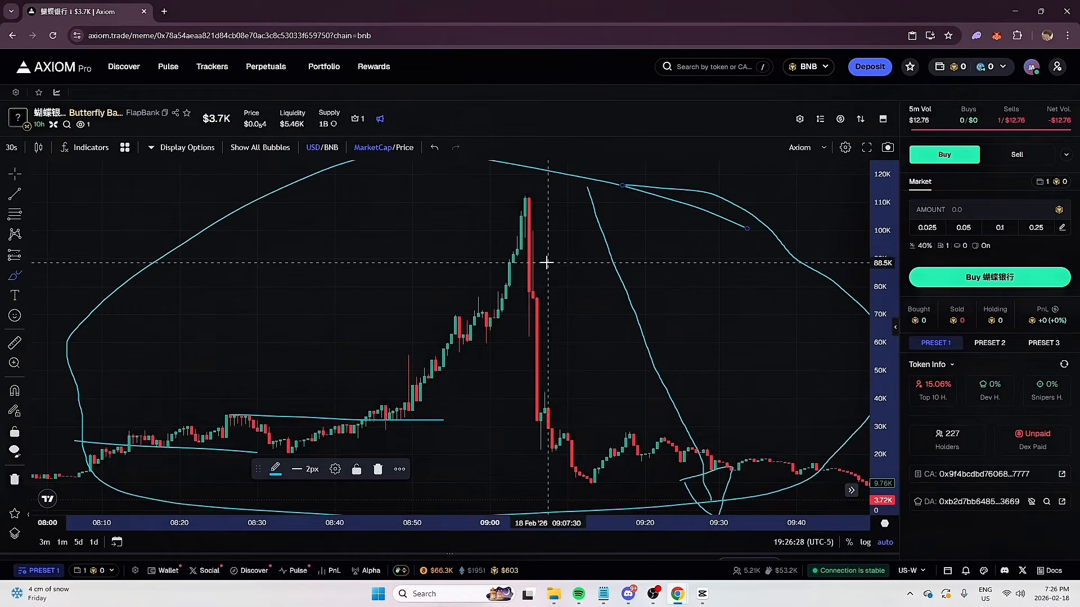
pyautogui.scroll(-2, 512, 377)
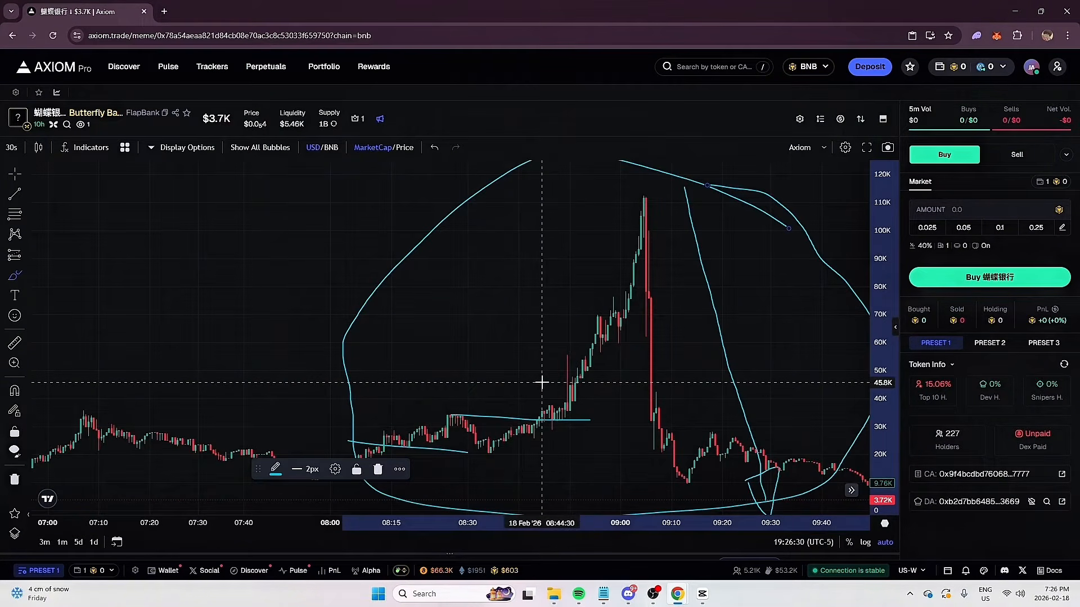
pyautogui.scroll(2, 529, 380)
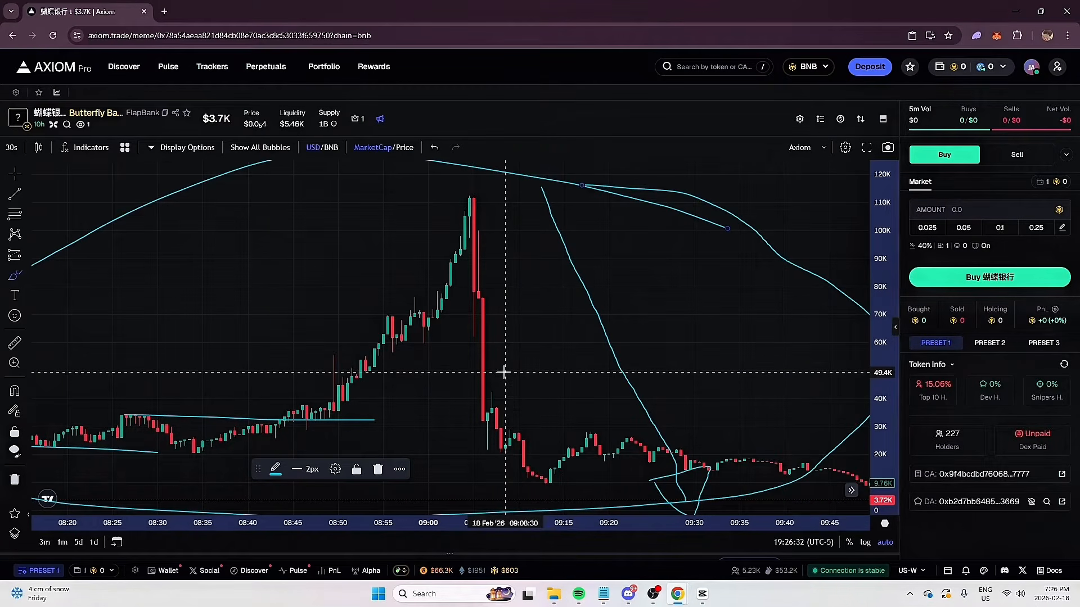
pyautogui.scroll(1, 338, 382)
pyautogui.scroll(-1, 310, 253)
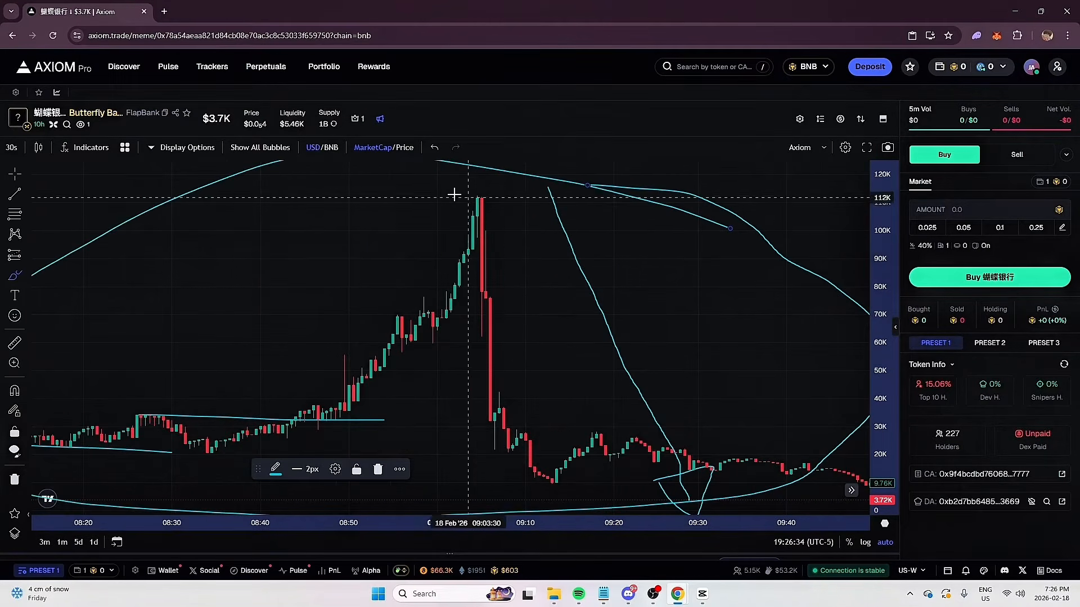
pyautogui.rightClick(286, 329)
pyautogui.click(340, 436)
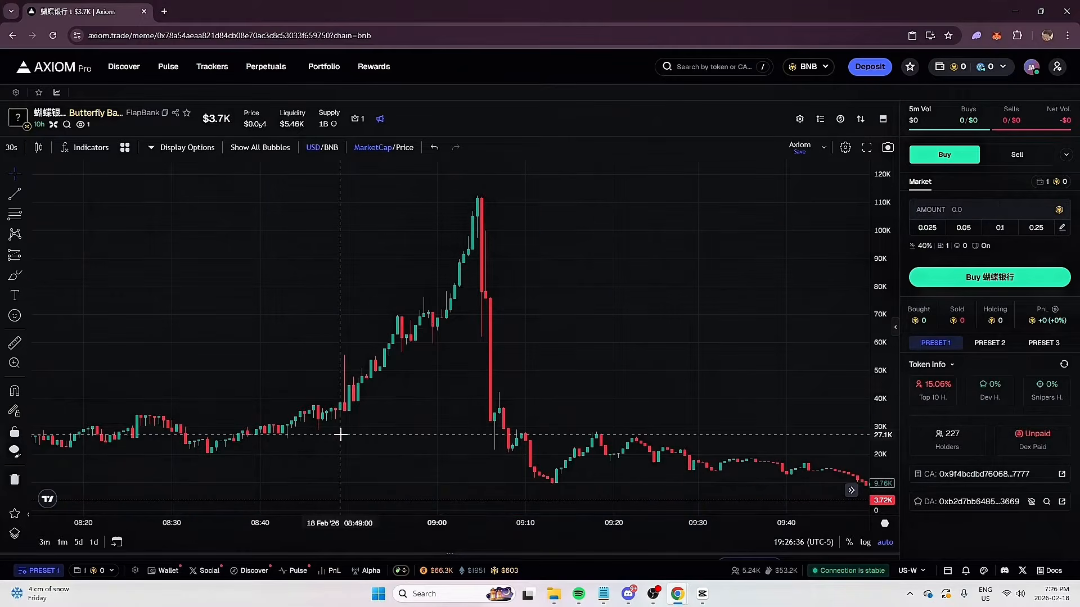
# Brush a curve from the token's launch up over the peak and down the crash, finishing with an arrowhead.
pyautogui.scroll(-5, 338, 360)
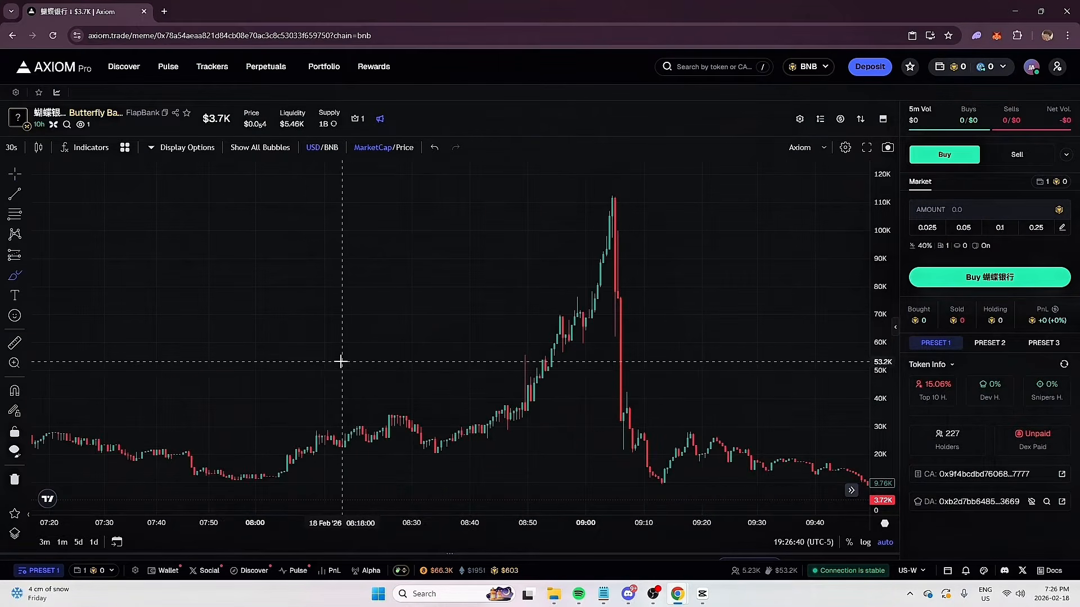
pyautogui.scroll(2, 371, 436)
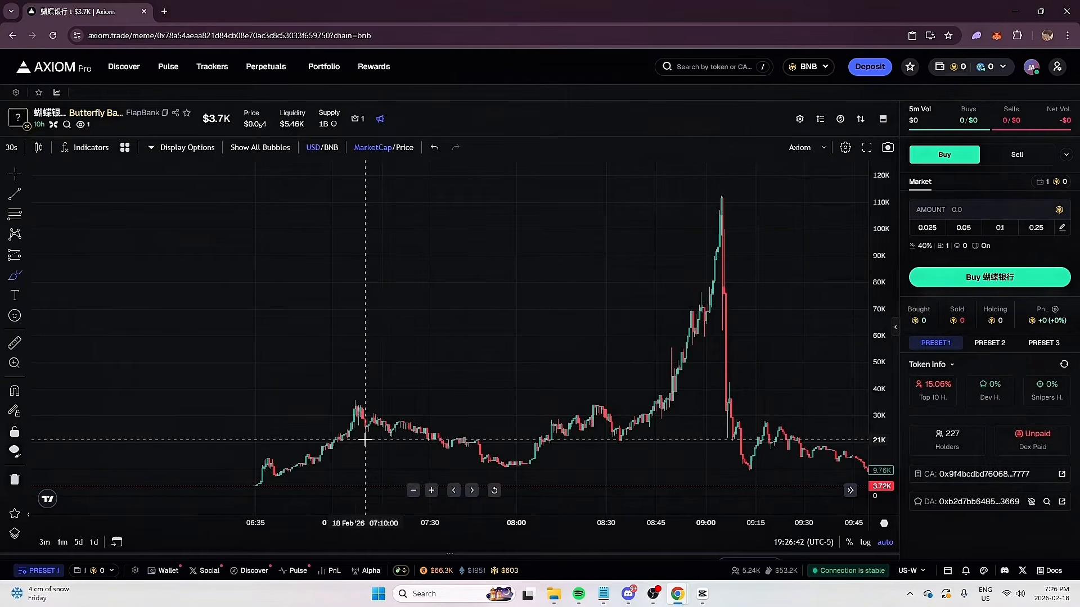
pyautogui.moveTo(196, 488); pyautogui.dragTo(209, 482)
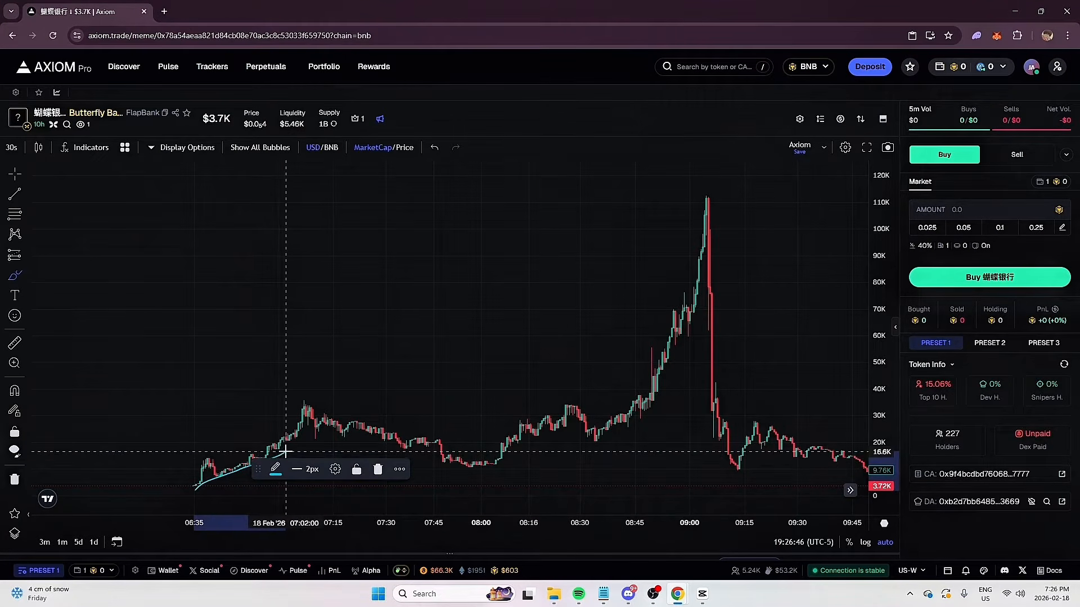
pyautogui.moveTo(414, 436)
pyautogui.mouseDown()
pyautogui.moveTo(533, 398)
pyautogui.moveTo(730, 169)
pyautogui.mouseUp()
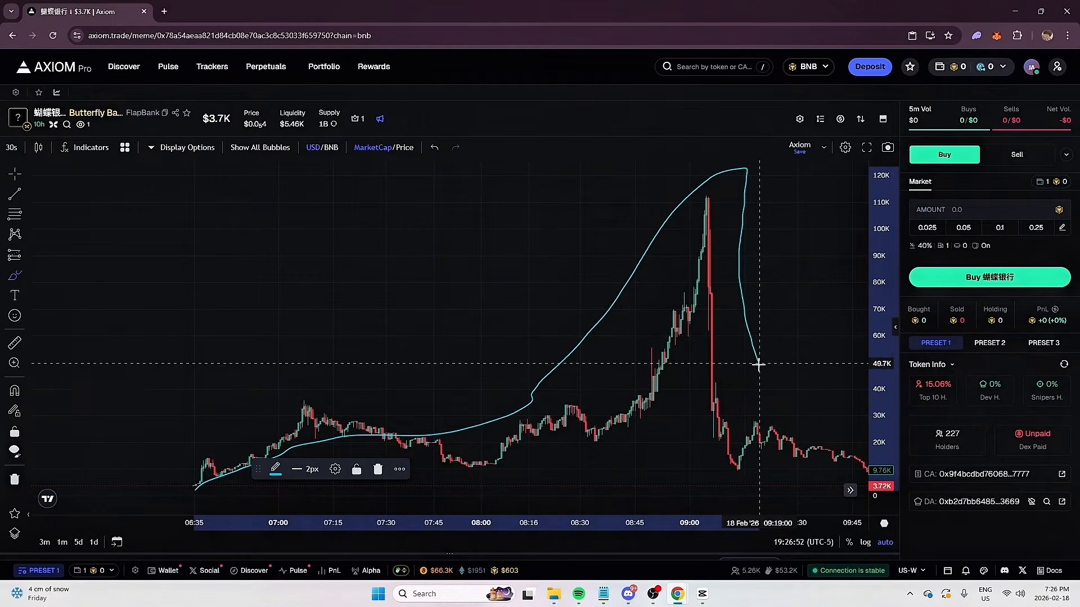
pyautogui.moveTo(768, 428); pyautogui.dragTo(787, 471)
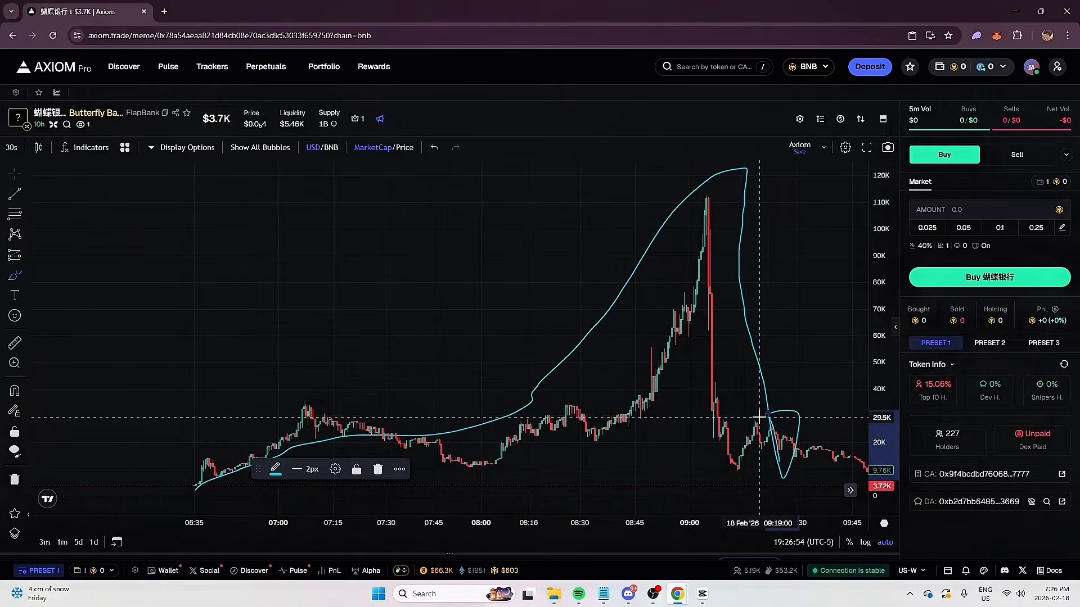
# Draw an arrow from the price curve pointing back into the empty chart area before the launch.
pyautogui.scroll(-3, 762, 417)
pyautogui.moveTo(671, 325); pyautogui.dragTo(509, 287)
pyautogui.moveTo(401, 295)
pyautogui.mouseDown()
pyautogui.moveTo(475, 335)
pyautogui.moveTo(516, 308)
pyautogui.moveTo(527, 275)
pyautogui.mouseUp()
pyautogui.scroll(-2, 471, 341)
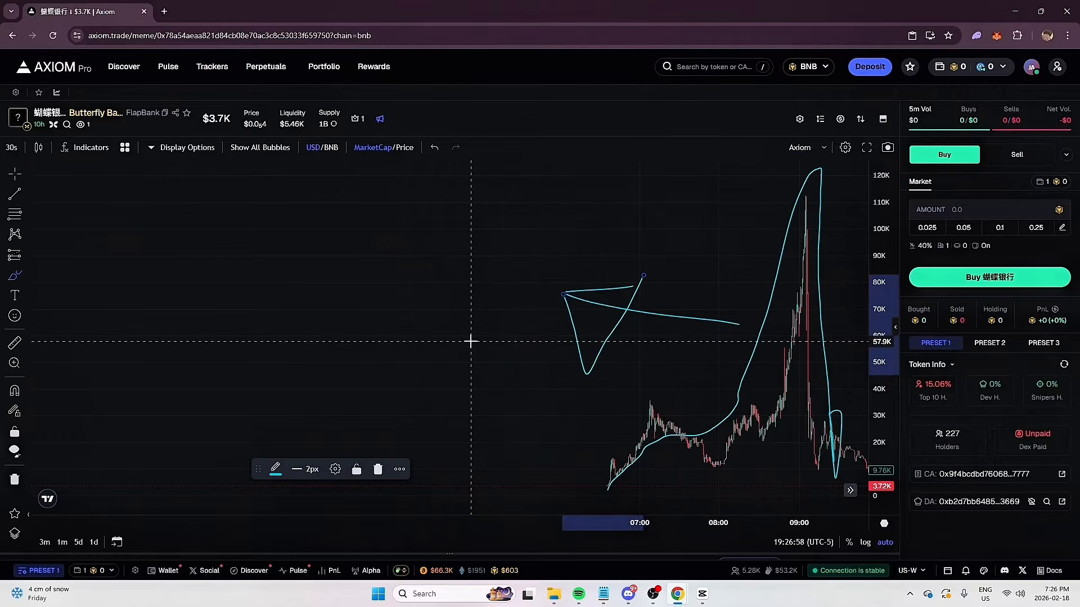
# Handwrite "1K - 3K" with the brush in the empty chart area in front of the arrow.
pyautogui.moveTo(195, 225); pyautogui.dragTo(187, 338)
pyautogui.moveTo(243, 231); pyautogui.dragTo(222, 345)
pyautogui.moveTo(229, 290); pyautogui.dragTo(277, 270)
pyautogui.moveTo(251, 295); pyautogui.dragTo(272, 319)
pyautogui.moveTo(349, 261); pyautogui.dragTo(384, 338)
pyautogui.moveTo(450, 245); pyautogui.dragTo(434, 360)
pyautogui.moveTo(444, 304); pyautogui.dragTo(513, 268)
pyautogui.moveTo(448, 306); pyautogui.dragTo(494, 344)
# Draw a brush circle around the handwritten 1K - 3K range.
pyautogui.scroll(4, 412, 306)
pyautogui.scroll(-4, 417, 303)
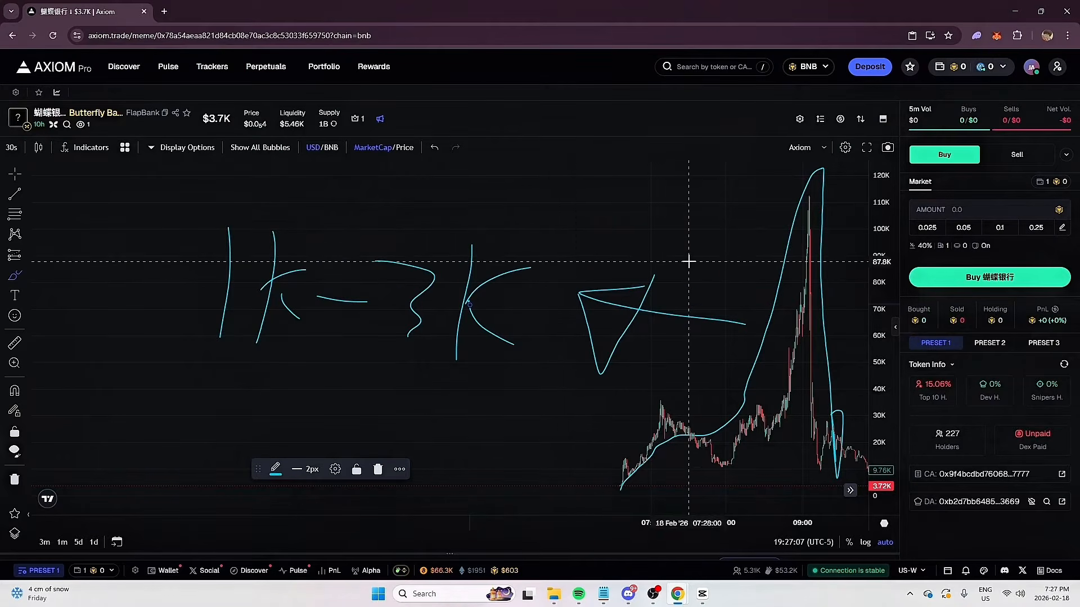
pyautogui.moveTo(687, 261); pyautogui.dragTo(741, 289)
# Handwrite "2025" with the brush in the empty area beside the circled range.
pyautogui.scroll(-3, 330, 363)
pyautogui.moveTo(158, 211); pyautogui.dragTo(266, 288)
pyautogui.moveTo(270, 217)
pyautogui.mouseDown()
pyautogui.moveTo(452, 217)
pyautogui.moveTo(507, 313)
pyautogui.mouseUp()
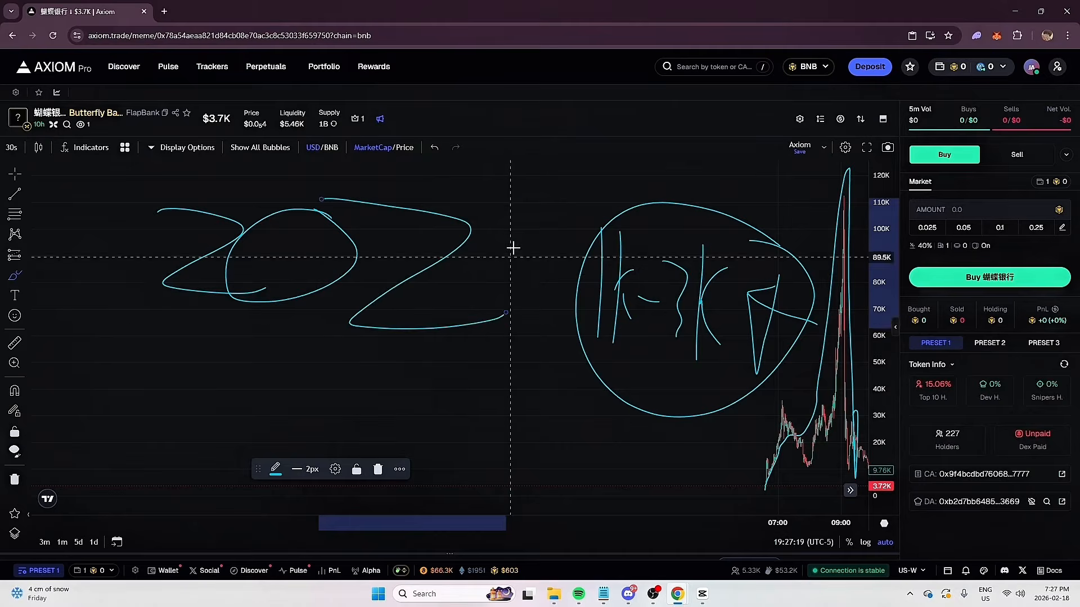
pyautogui.moveTo(536, 179); pyautogui.dragTo(527, 388)
pyautogui.scroll(6, 535, 393)
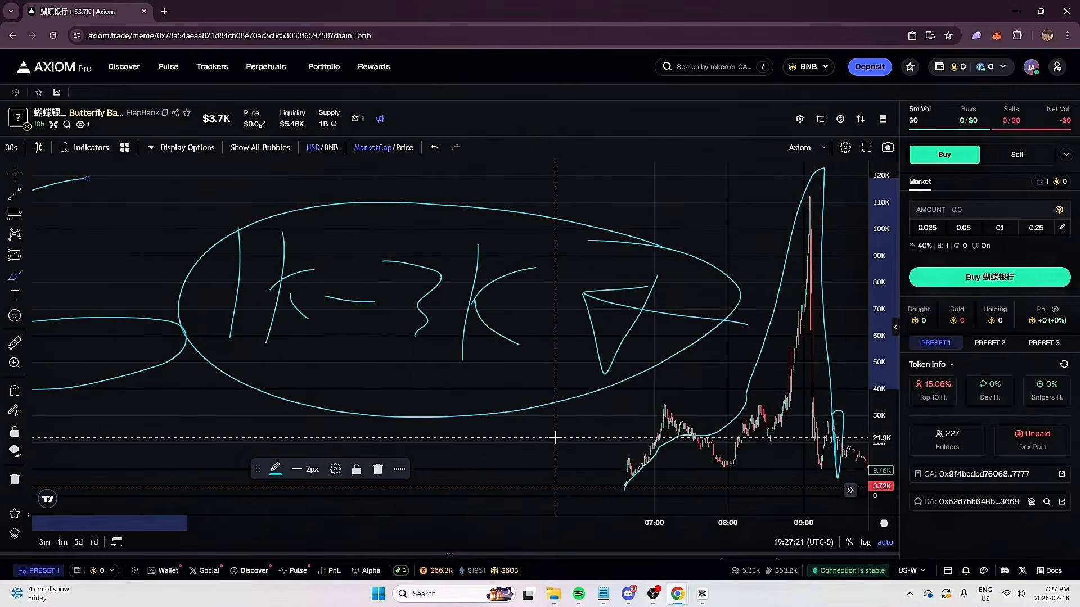
pyautogui.scroll(3, 551, 442)
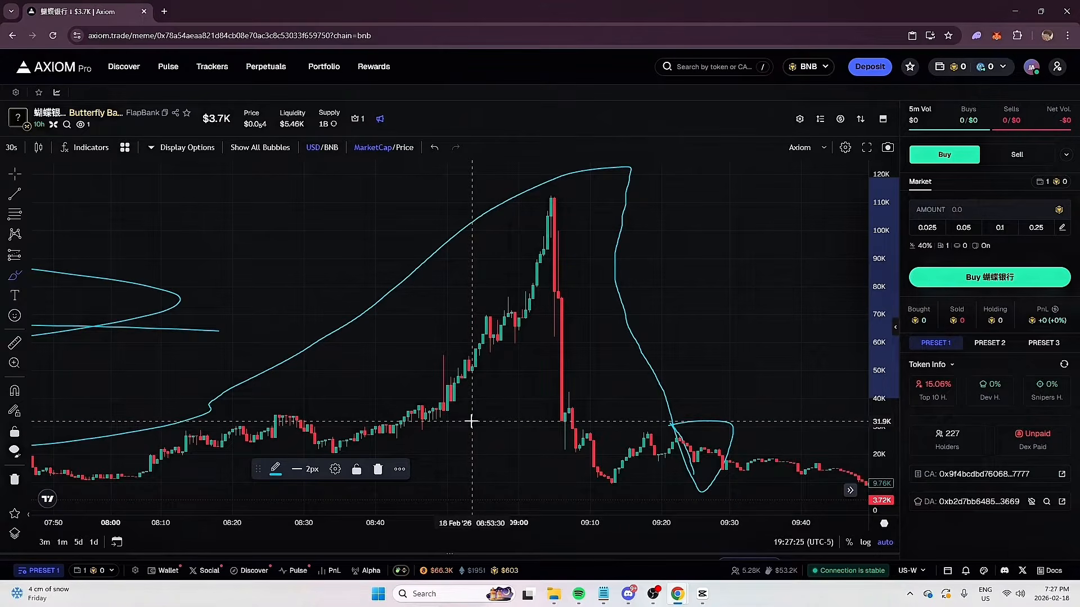
pyautogui.click(405, 297)
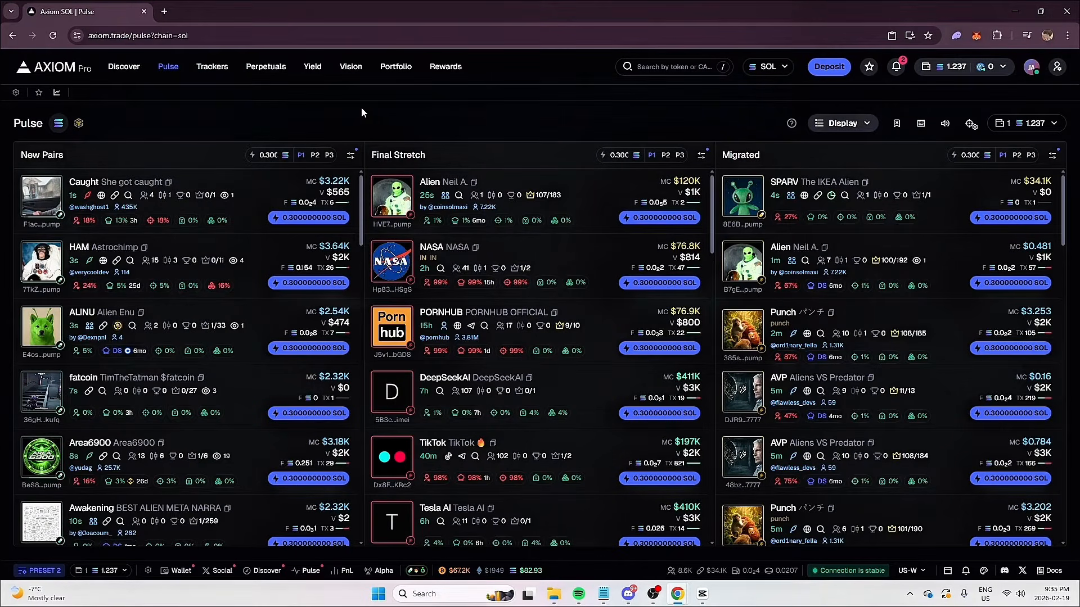
# Open two new browser tabs and load pump.fun in the last one.
pyautogui.click(164, 11)
pyautogui.click(298, 11)
pyautogui.write('pump.fun')
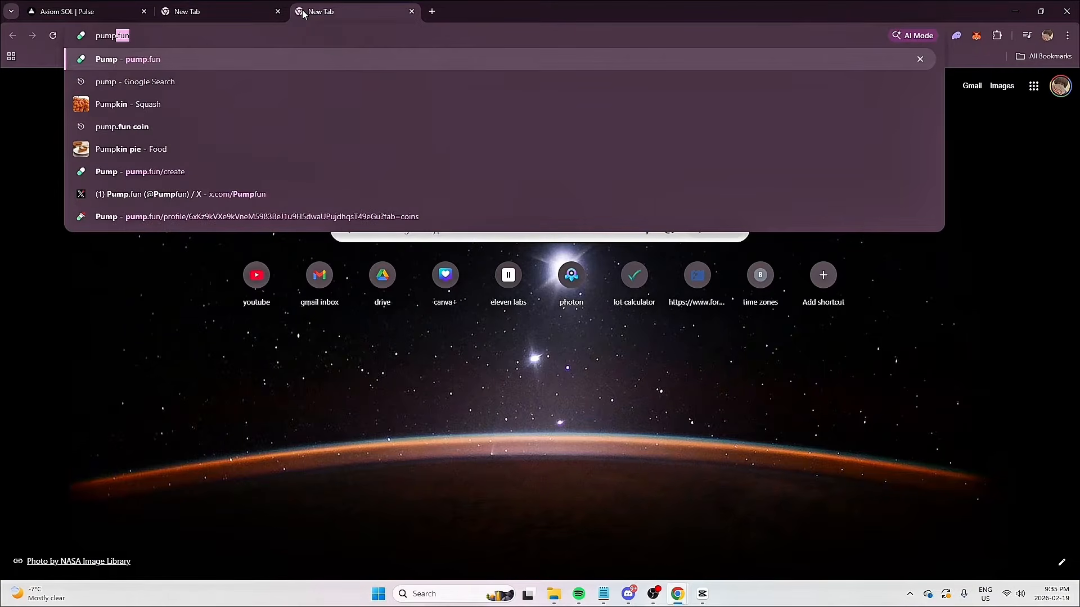
pyautogui.press('Return')
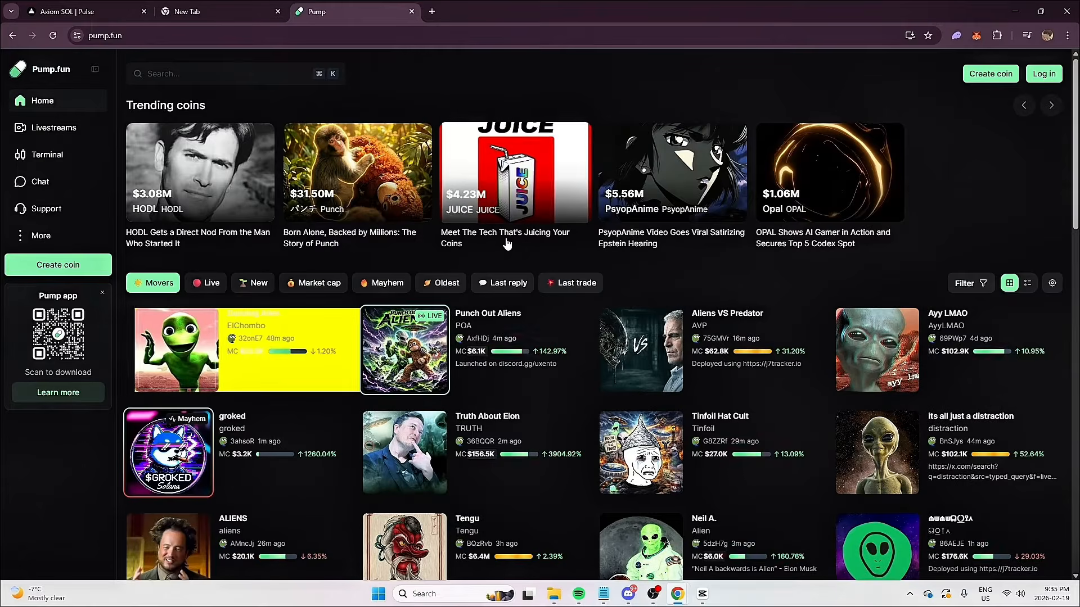
# Look through the coins in pump.fun's Movers list and return to the trending coins.
pyautogui.scroll(-1, 373, 234)
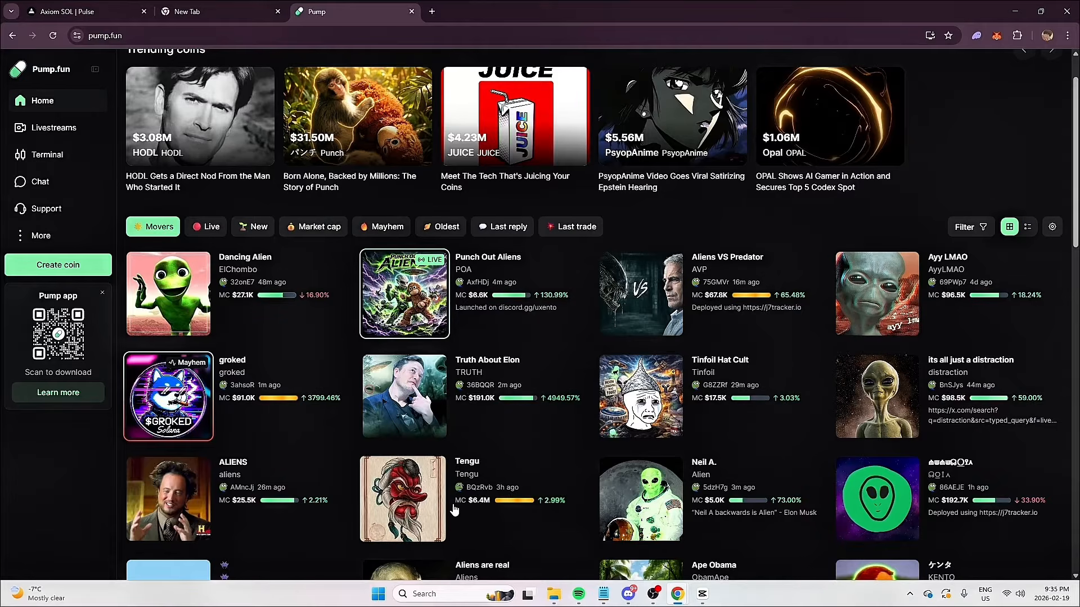
pyautogui.scroll(-1, 475, 474)
pyautogui.scroll(-1, 458, 474)
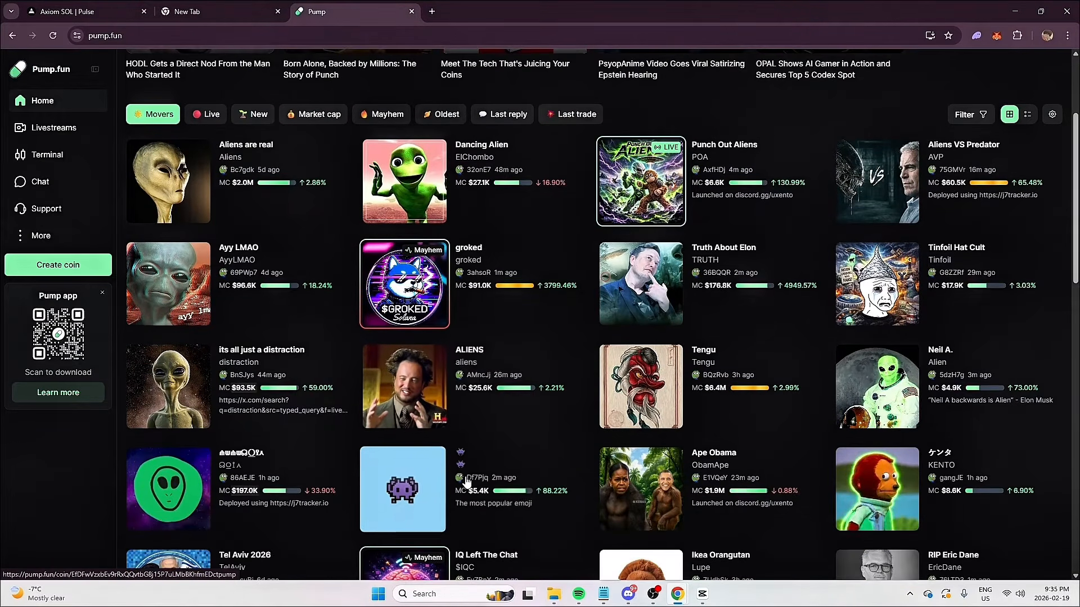
pyautogui.scroll(3, 453, 475)
# Highlight the Migrated column on Axiom's Pulse page, clear the selection, and return to the pump.fun Movers list.
pyautogui.click(93, 11)
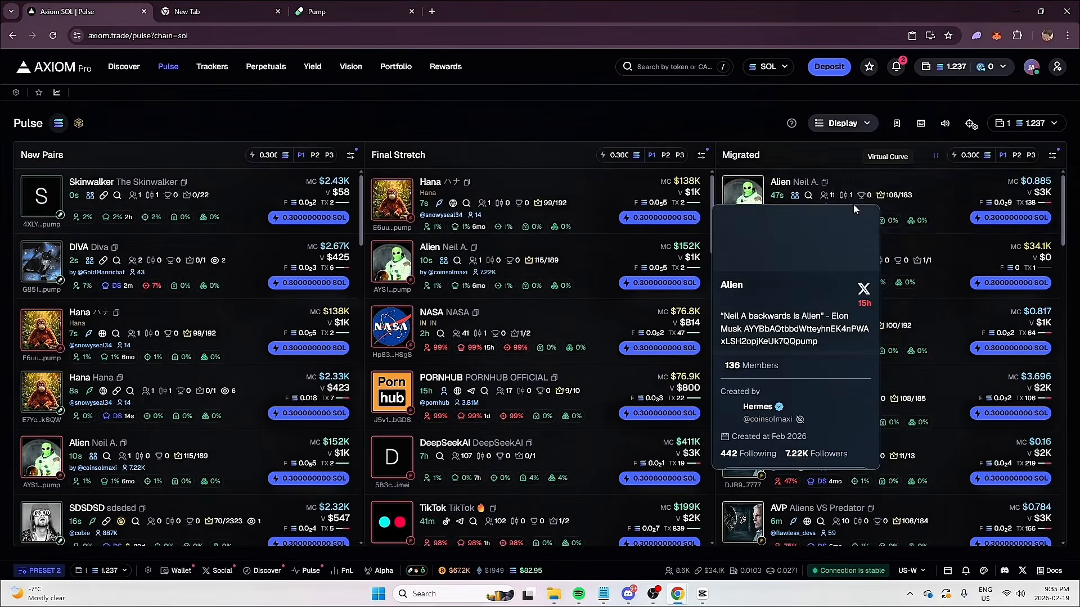
pyautogui.moveTo(722, 156); pyautogui.dragTo(981, 498)
pyautogui.click(803, 149)
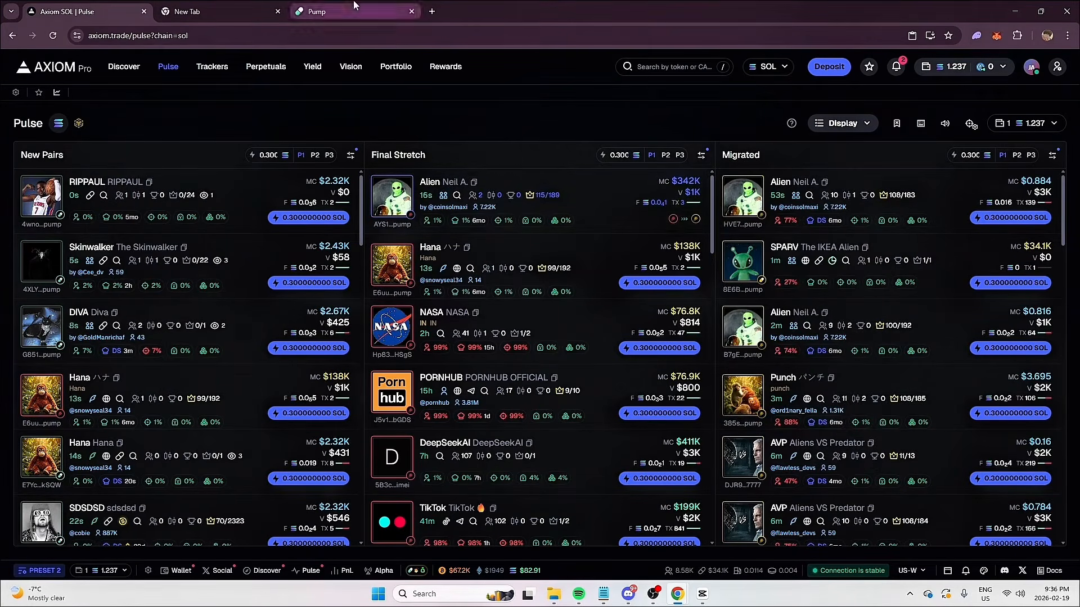
pyautogui.click(337, 11)
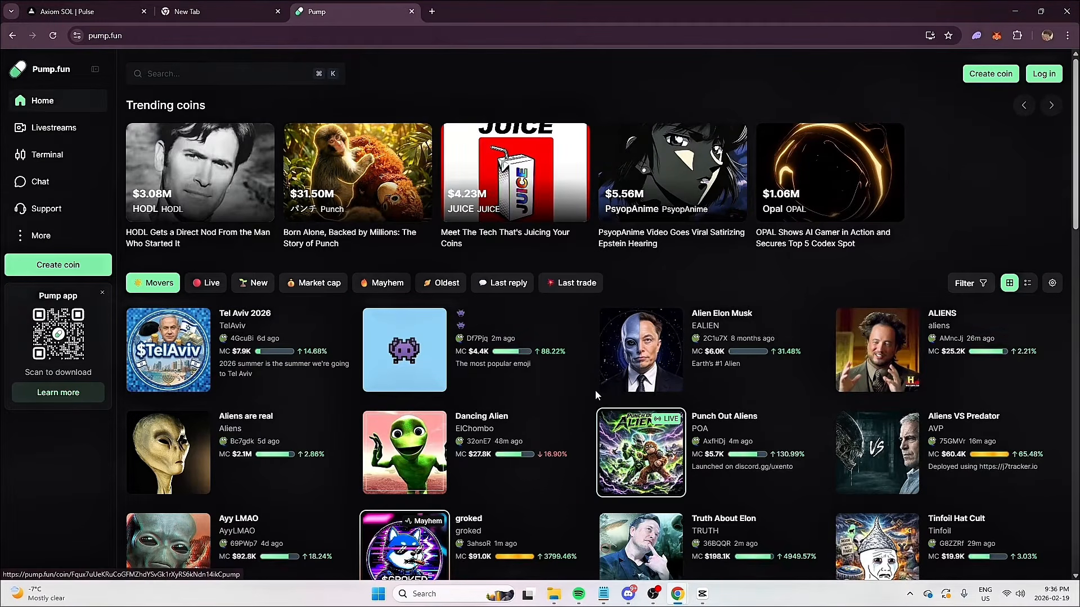
pyautogui.scroll(-2, 579, 415)
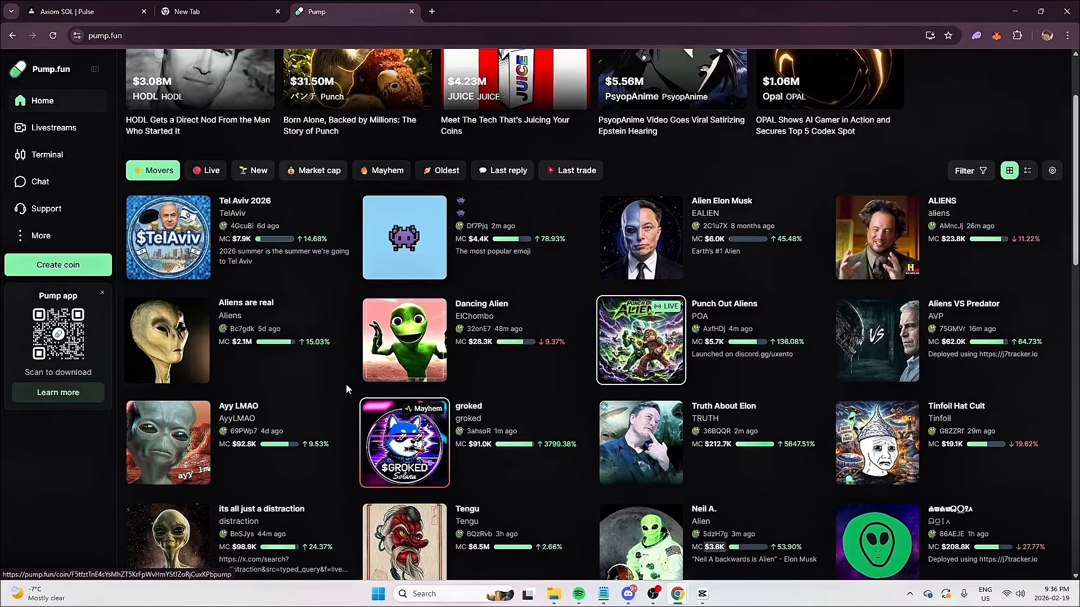
# Load creatememe.io in the empty browser tab.
pyautogui.click(197, 5)
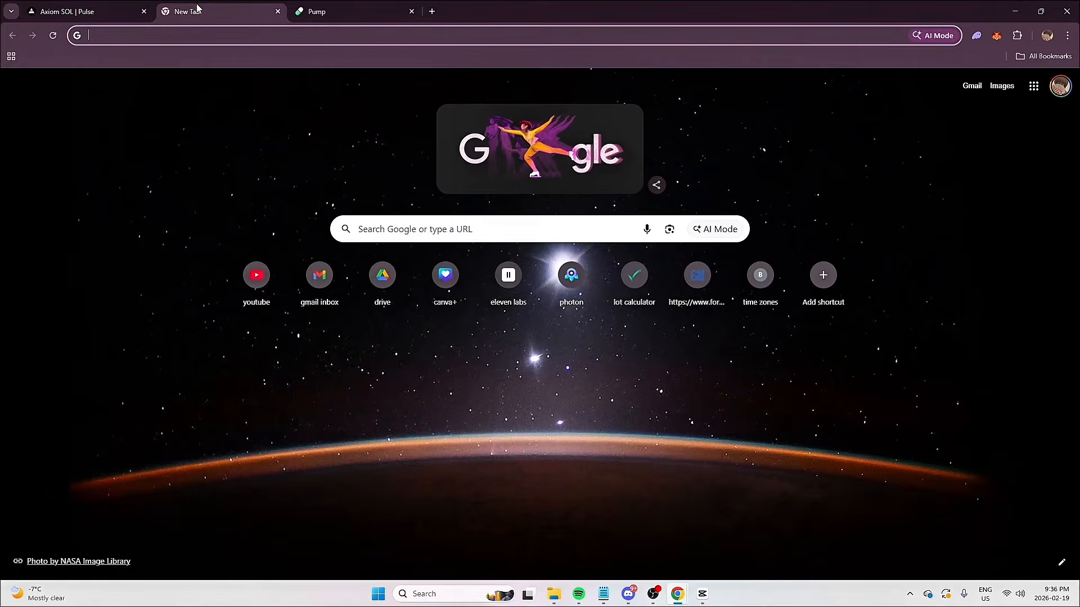
pyautogui.write('creatememe.io')
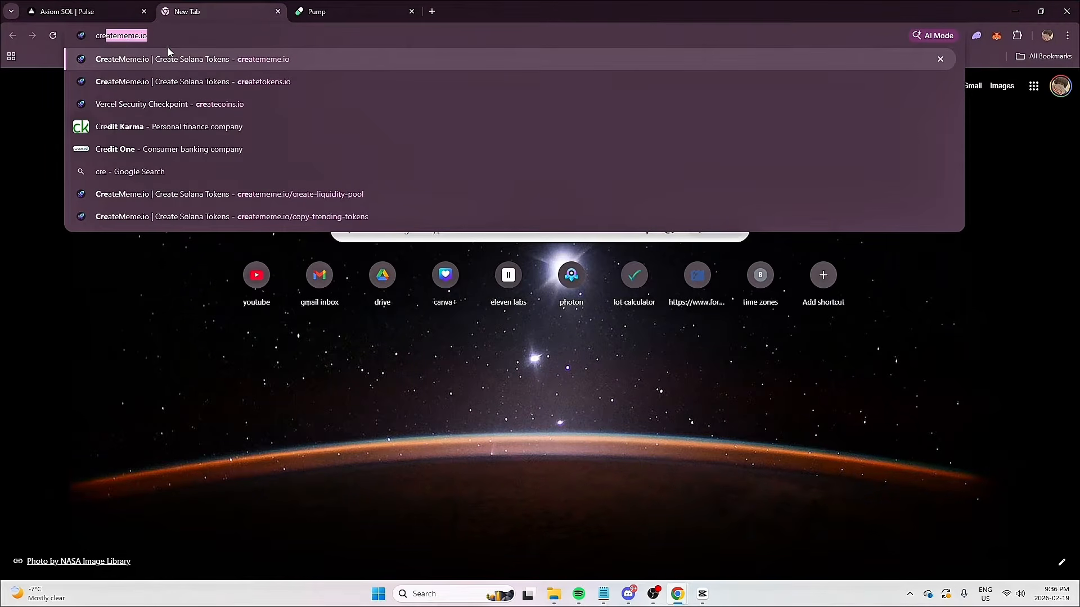
pyautogui.press('Return')
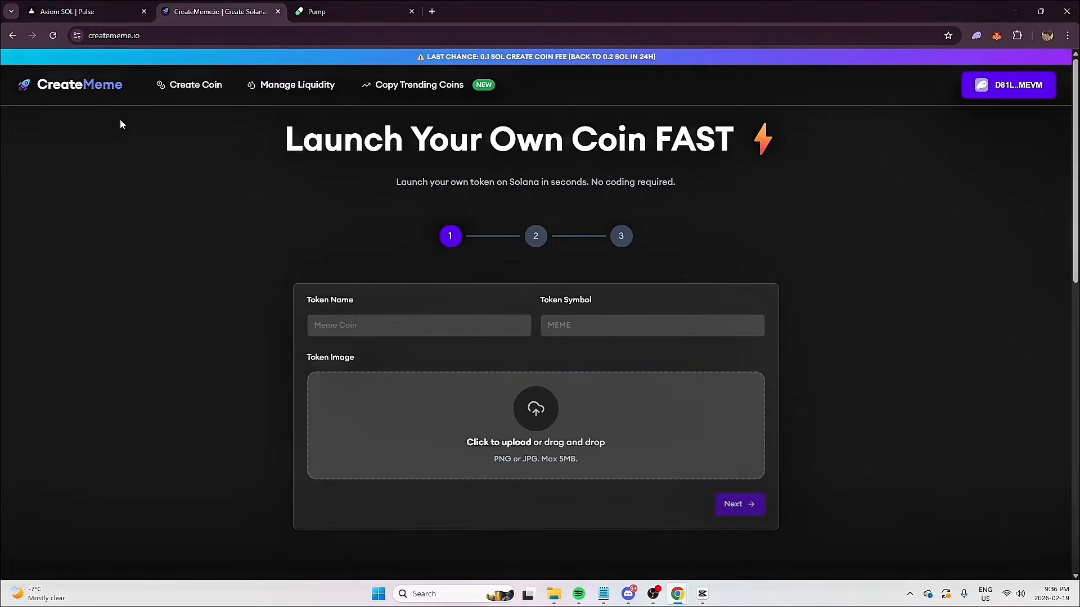
# Switch to Axiom's Pulse page, highlight the coins in the Migrated column, and clear the selection.
pyautogui.click(84, 12)
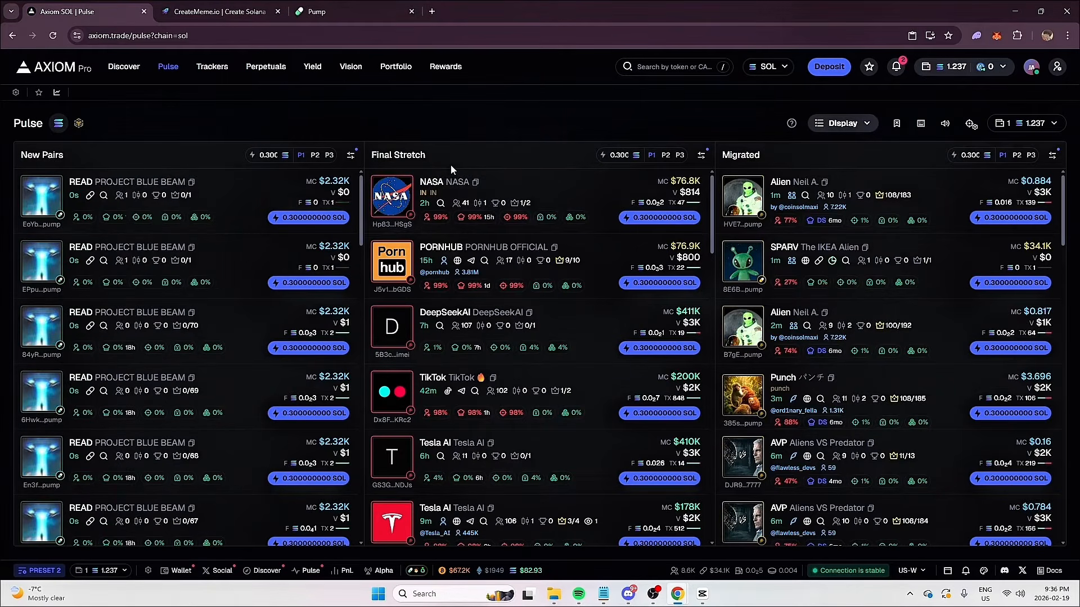
pyautogui.moveTo(834, 171); pyautogui.dragTo(973, 472)
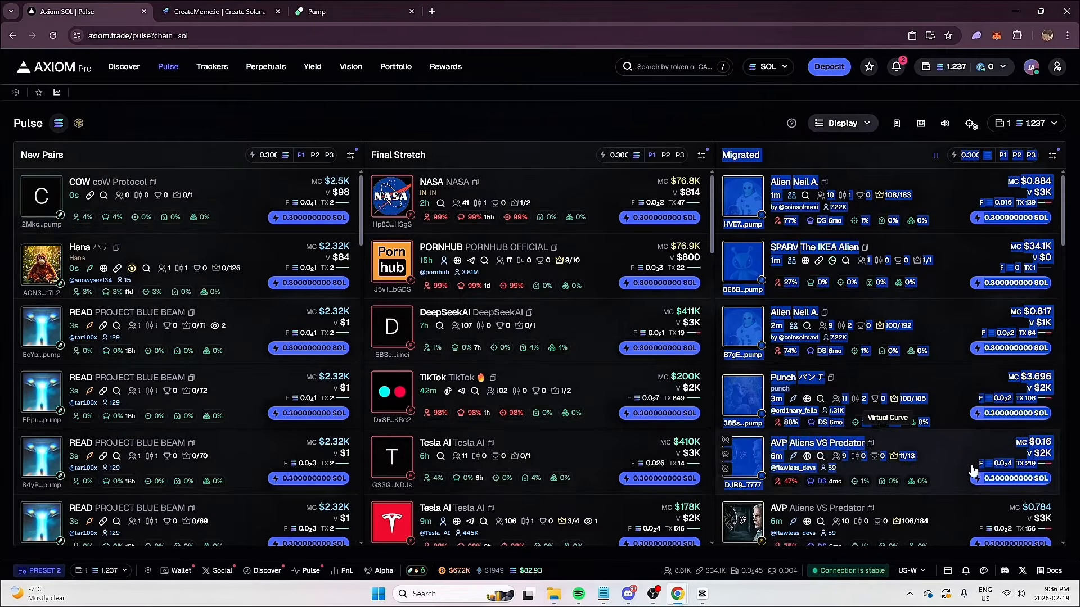
pyautogui.click(895, 137)
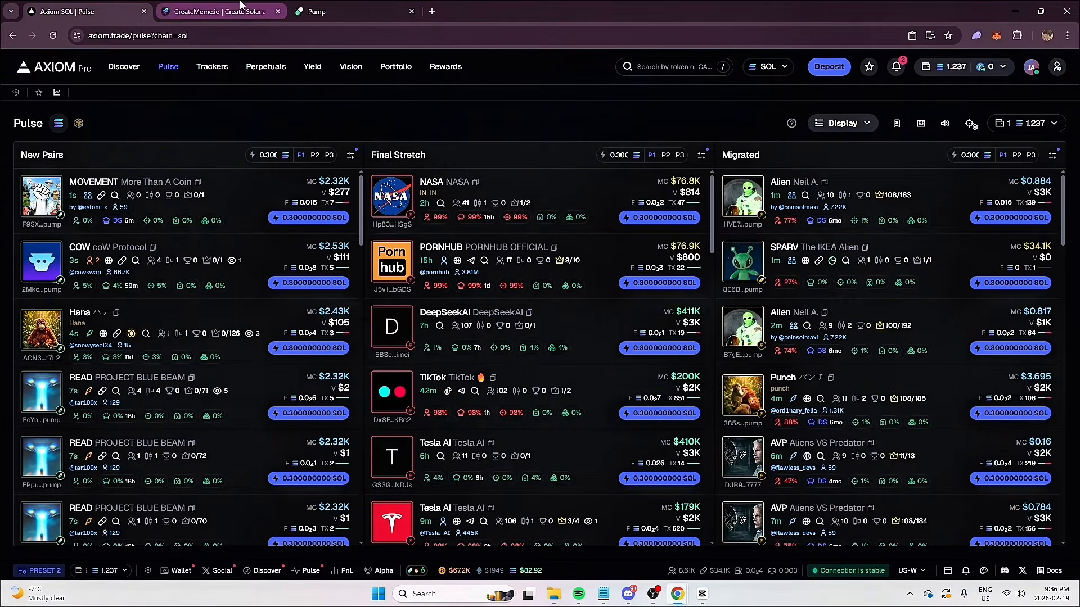
# Compare the CreateMeme coin launcher, the pump.fun coin list and Axiom's Migrated coins, ending on CreateMeme.
pyautogui.click(222, 11)
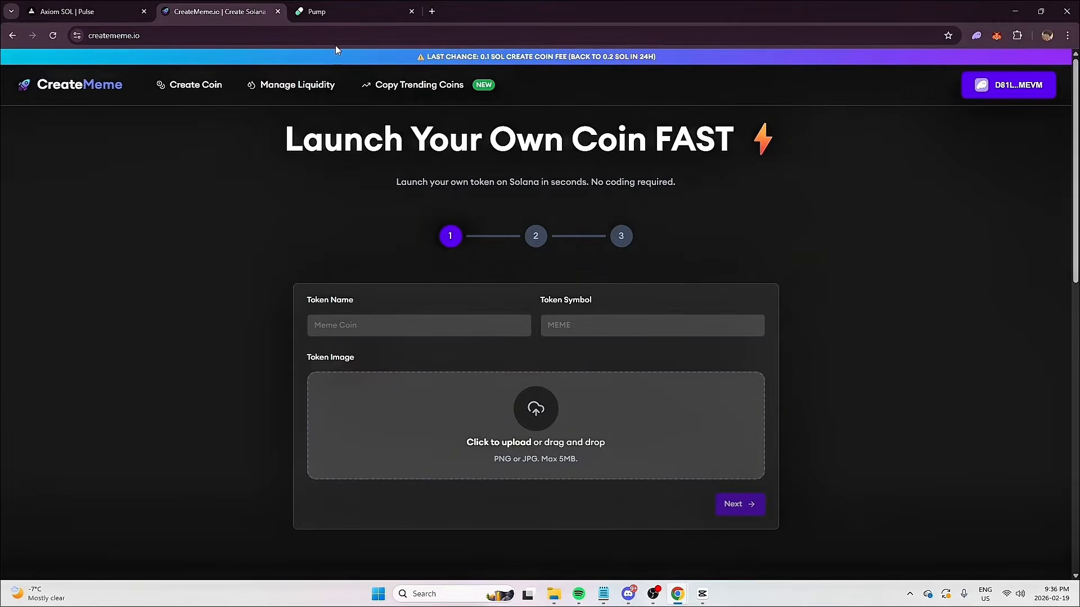
pyautogui.click(324, 12)
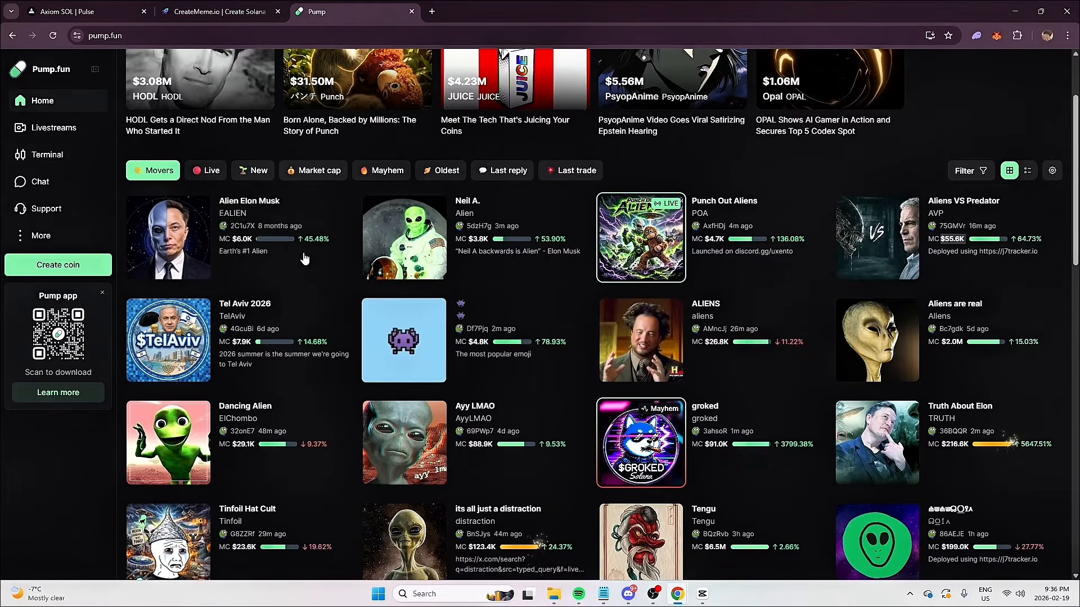
pyautogui.click(67, 11)
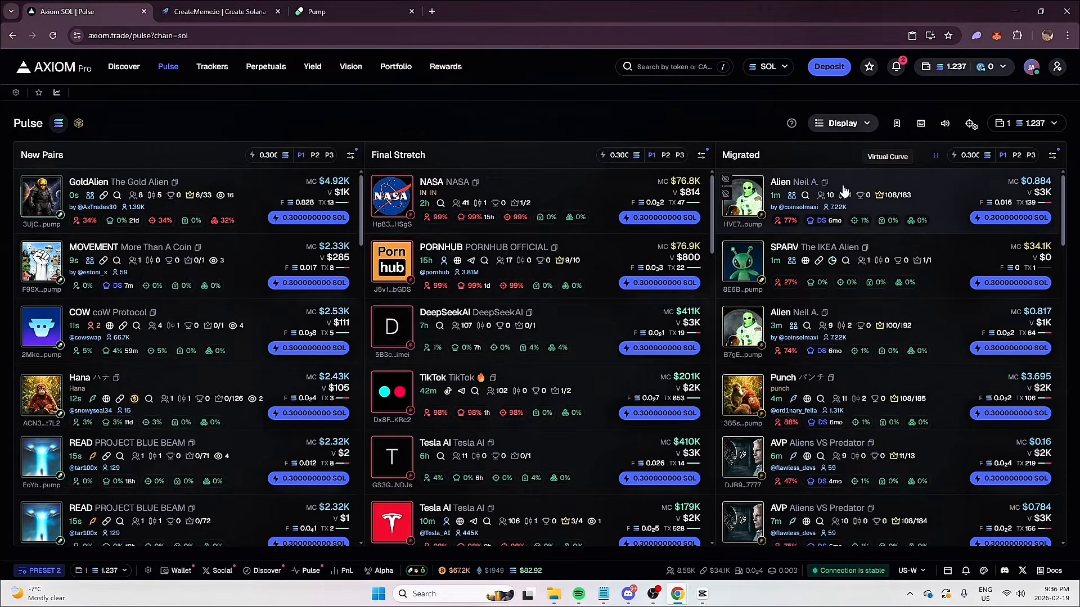
pyautogui.moveTo(823, 186)
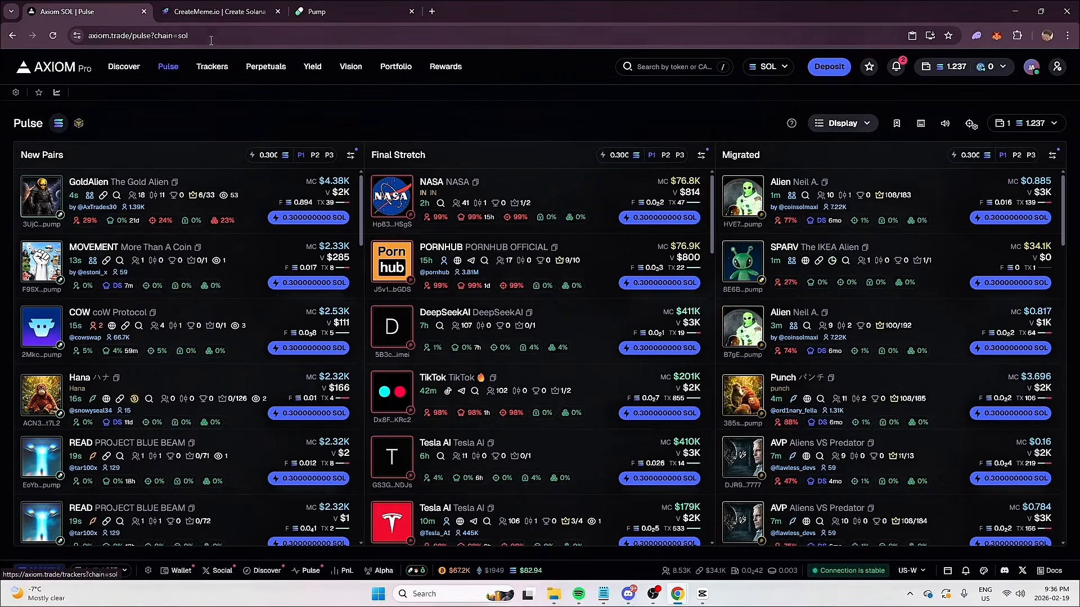
pyautogui.hotkey('ctrl', 'Tab')
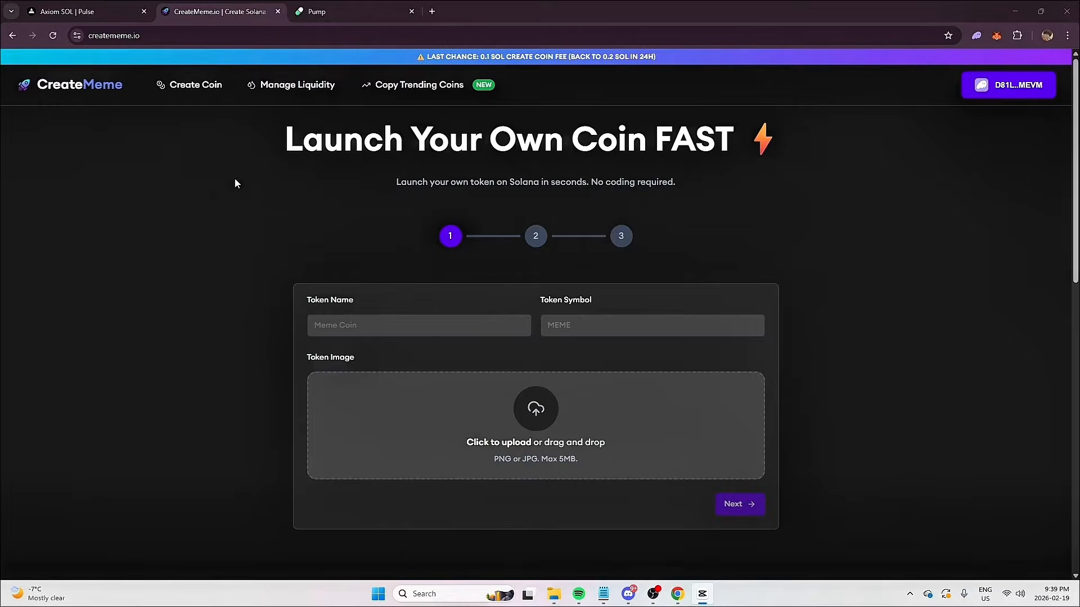
pyautogui.click(231, 280)
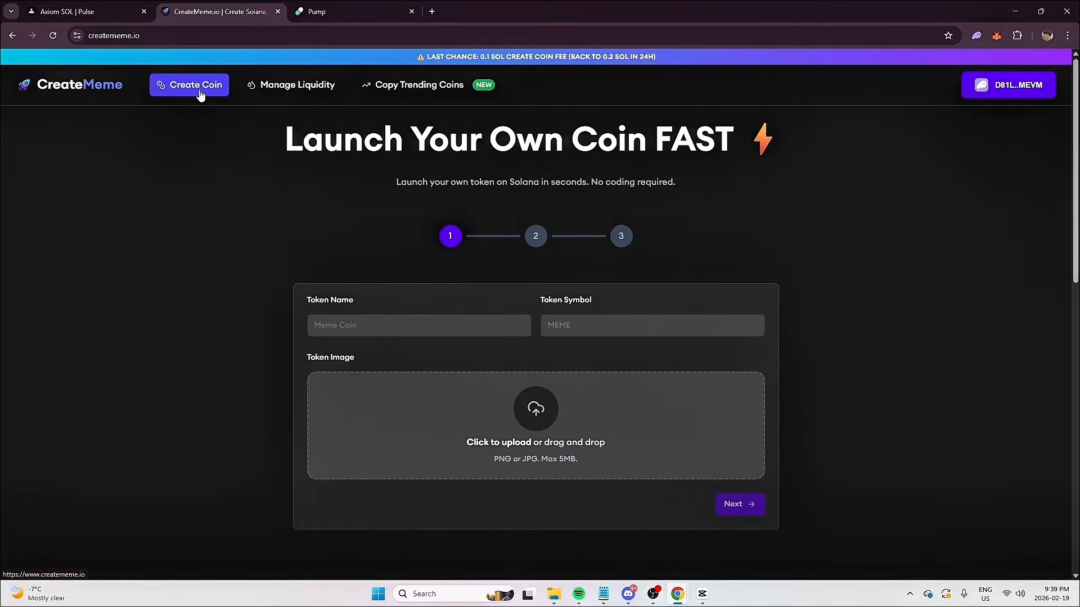
# Replace the pump.fun page with x.com in its browser tab.
pyautogui.click(334, 12)
pyautogui.click(264, 40)
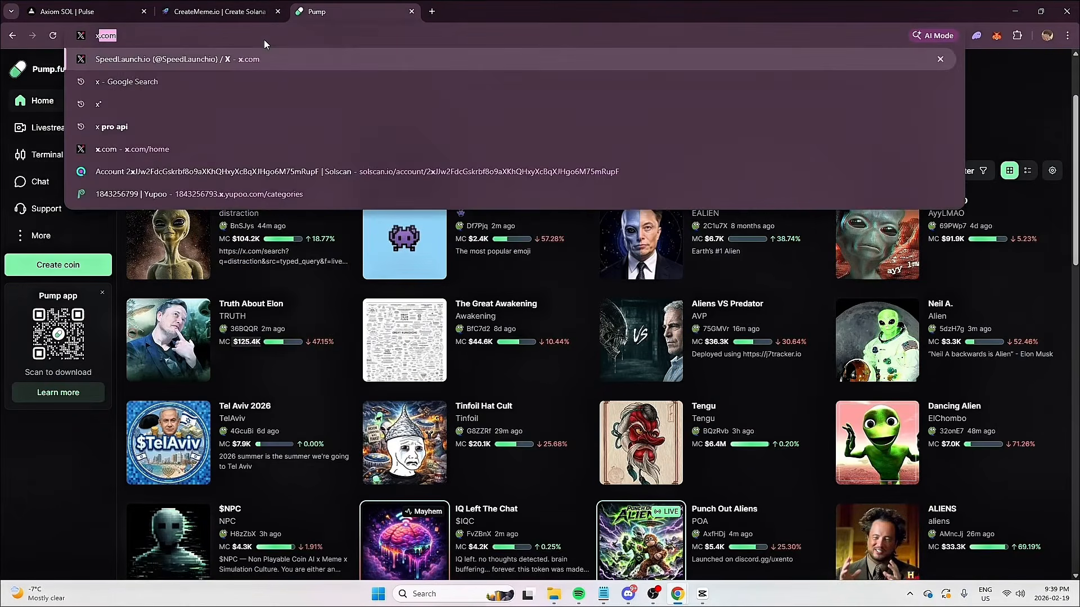
pyautogui.write('x.com')
pyautogui.press('Return')
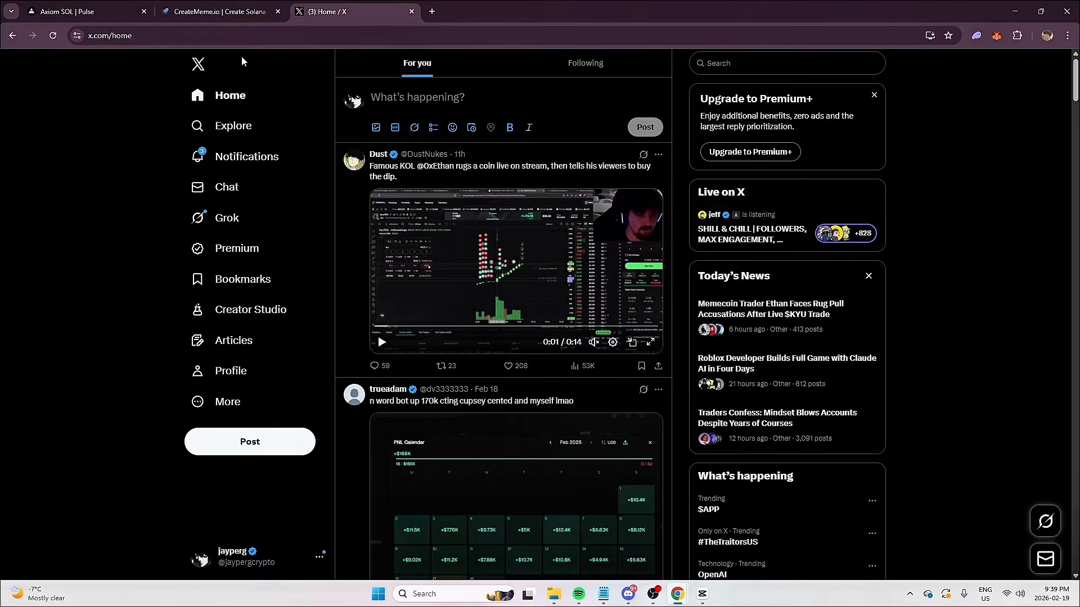
# Browse the posts in the X home feed for coin ideas and pause the playing video in the feed.
pyautogui.click(235, 8)
pyautogui.hotkey('ctrl', 'Tab')
pyautogui.scroll(-12, 540, 386)
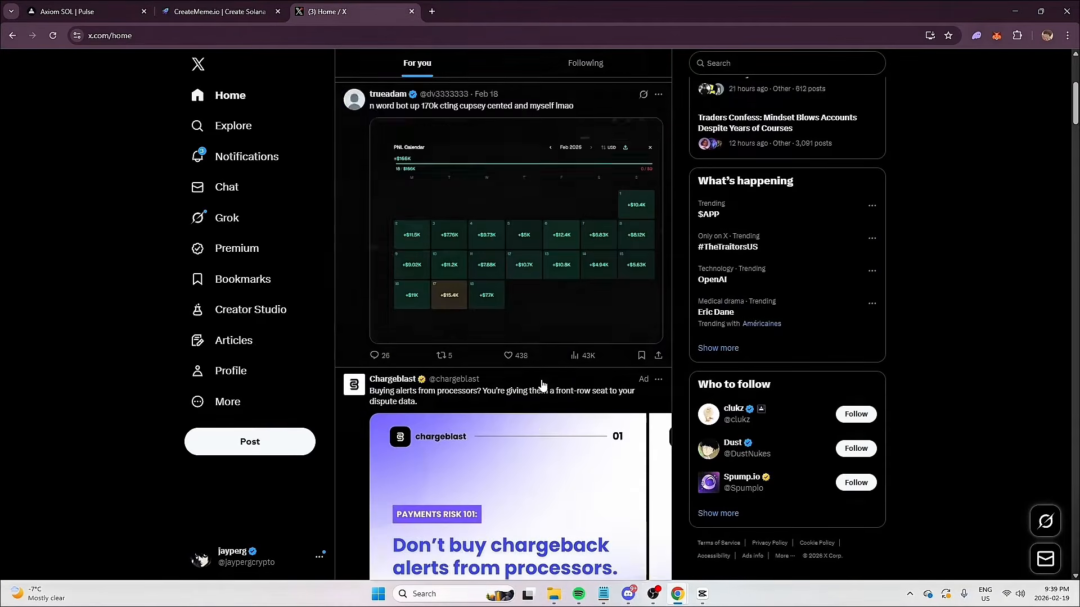
pyautogui.scroll(-4, 540, 437)
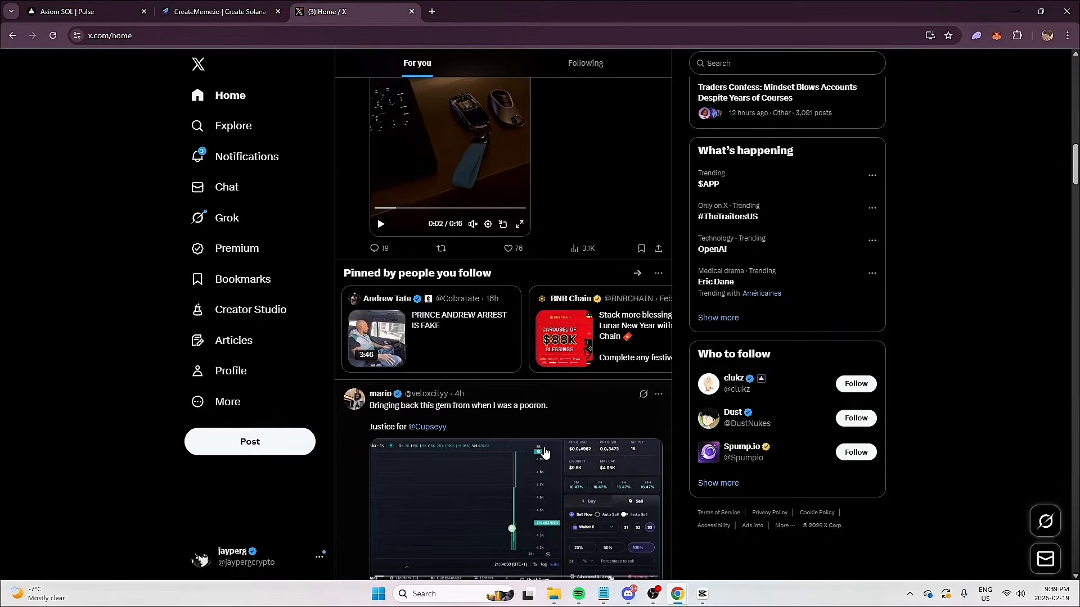
pyautogui.scroll(-3, 533, 438)
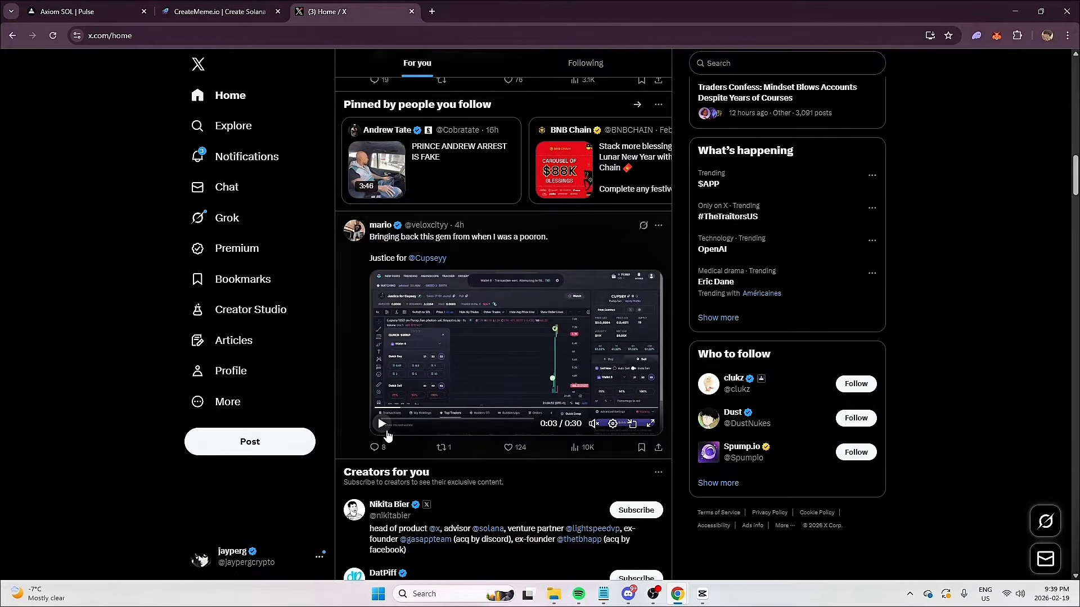
pyautogui.scroll(5, 450, 434)
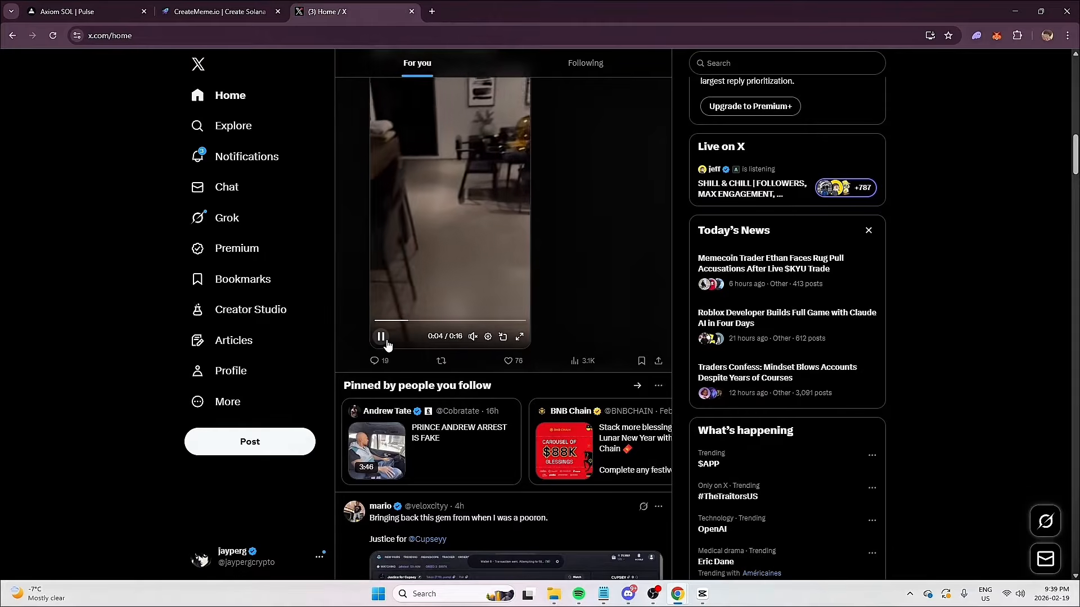
pyautogui.click(381, 338)
pyautogui.scroll(3, 393, 382)
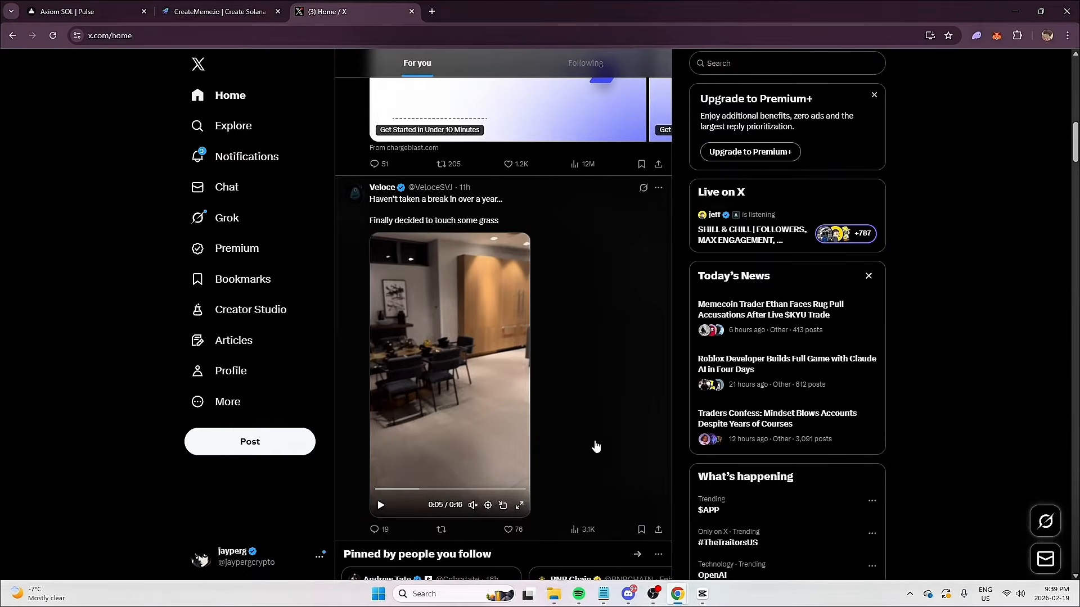
pyautogui.scroll(2, 596, 464)
pyautogui.scroll(5, 562, 450)
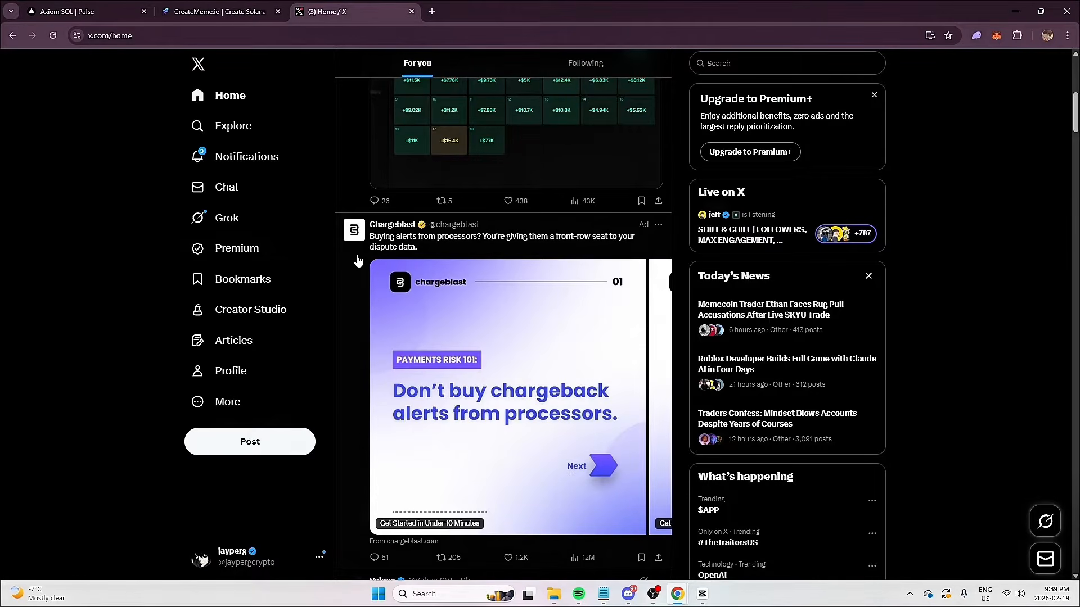
# Examine the token name, symbol and image fields of CreateMeme's coin creation form.
pyautogui.click(220, 12)
pyautogui.scroll(-2, 431, 248)
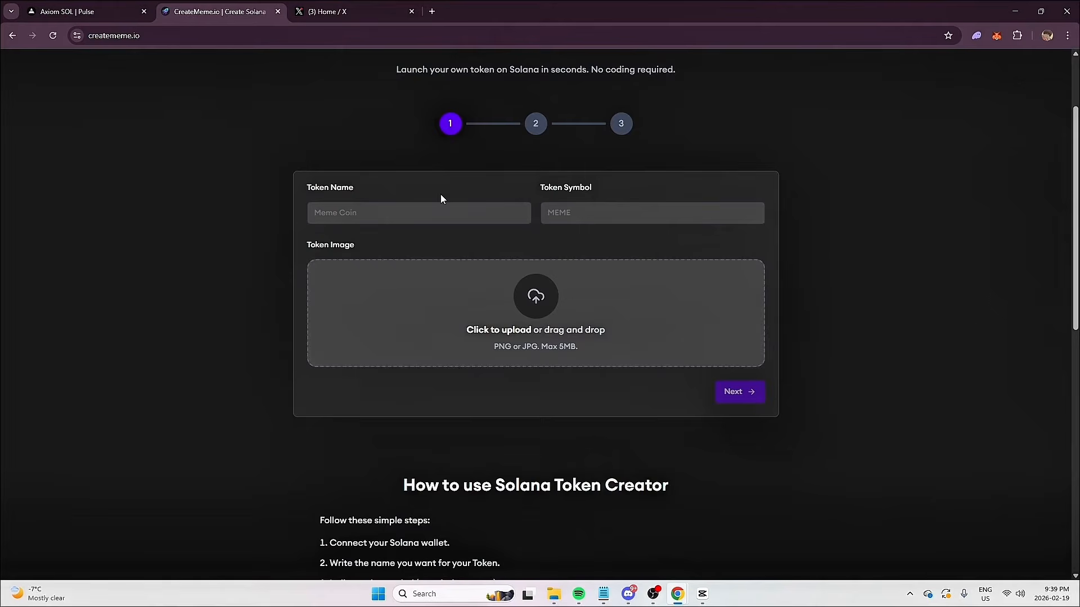
pyautogui.moveTo(362, 194); pyautogui.dragTo(311, 190)
pyautogui.moveTo(630, 191); pyautogui.dragTo(484, 186)
pyautogui.click(481, 189)
pyautogui.click(397, 286)
pyautogui.click(529, 8)
pyautogui.scroll(-3, 540, 298)
pyautogui.moveTo(309, 370); pyautogui.dragTo(757, 478)
pyautogui.click(748, 467)
pyautogui.scroll(5, 748, 467)
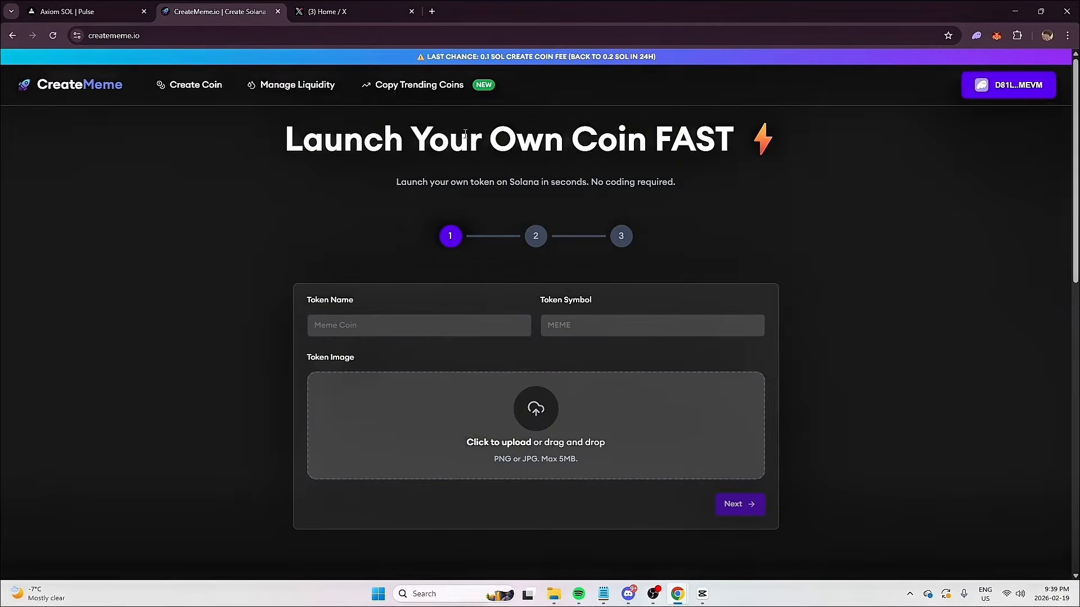
# Open CreateMeme's Copy Trending Coins page and look through the trending coins and their Copy to Raydium options.
pyautogui.click(416, 85)
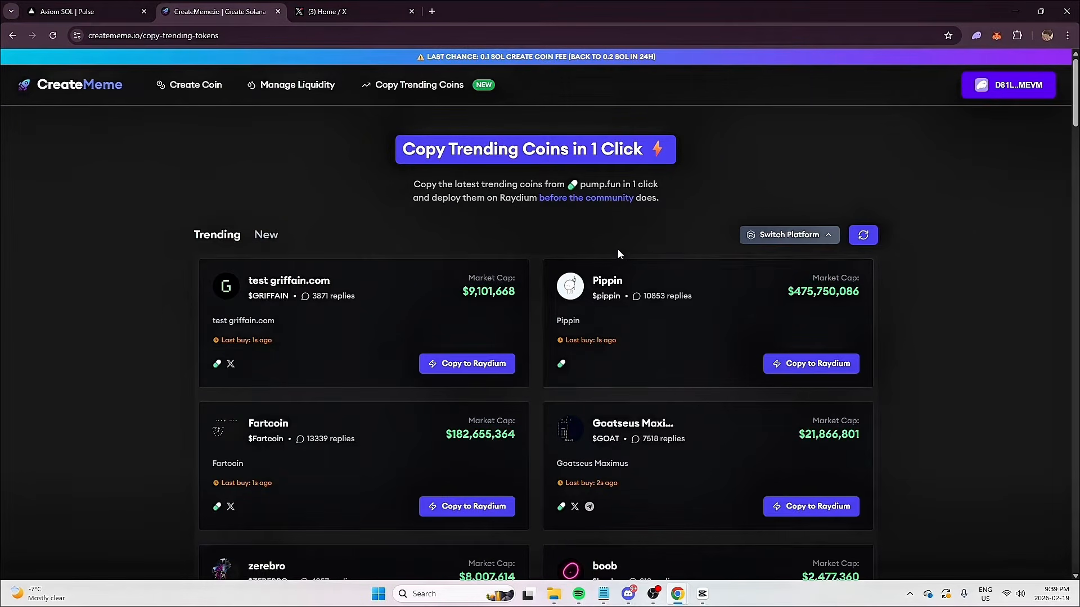
pyautogui.scroll(-1, 729, 298)
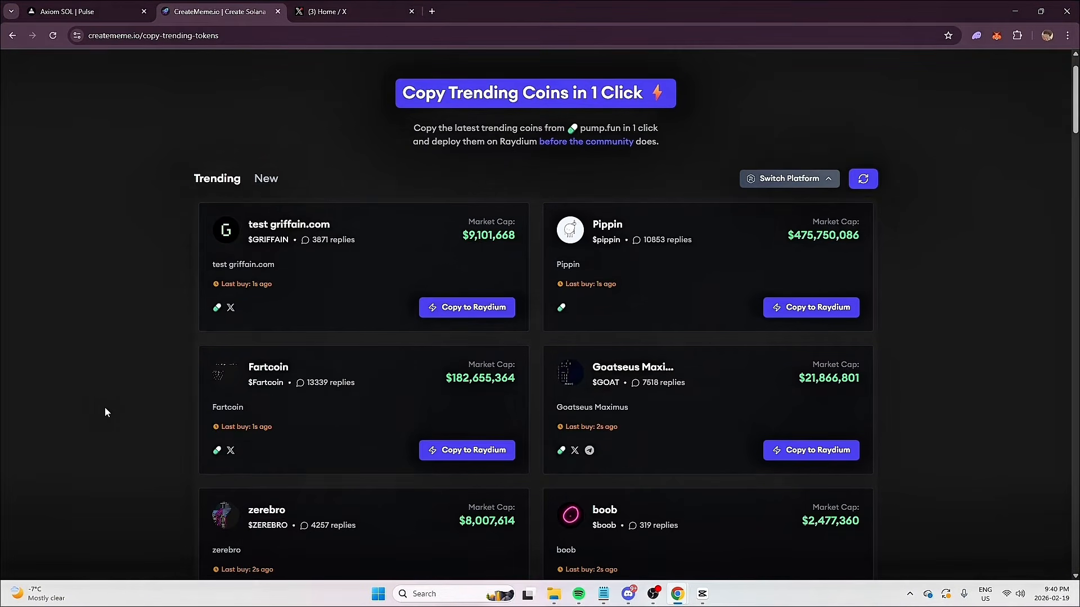
pyautogui.scroll(-2, 104, 412)
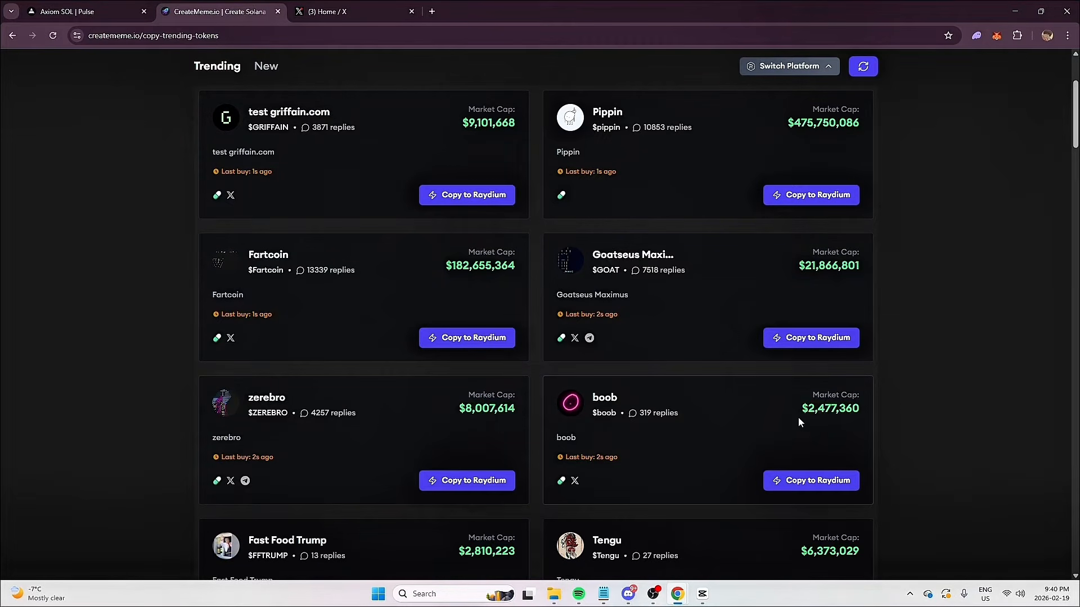
# Check the Migrated coins on Axiom's Pulse page and return to the start of CreateMeme's trending coins list.
pyautogui.click(103, 8)
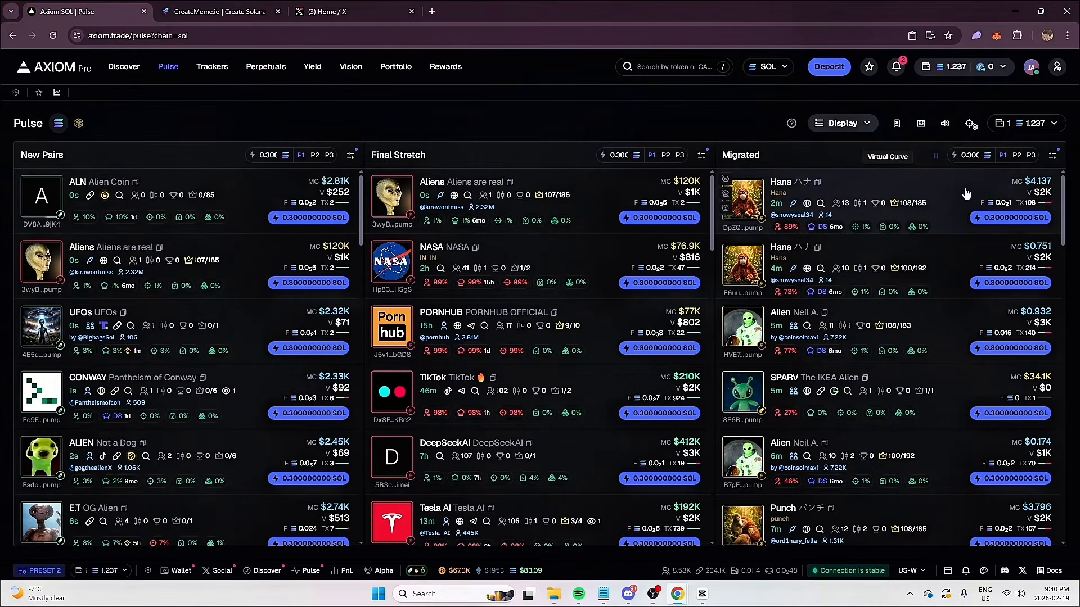
pyautogui.click(216, 8)
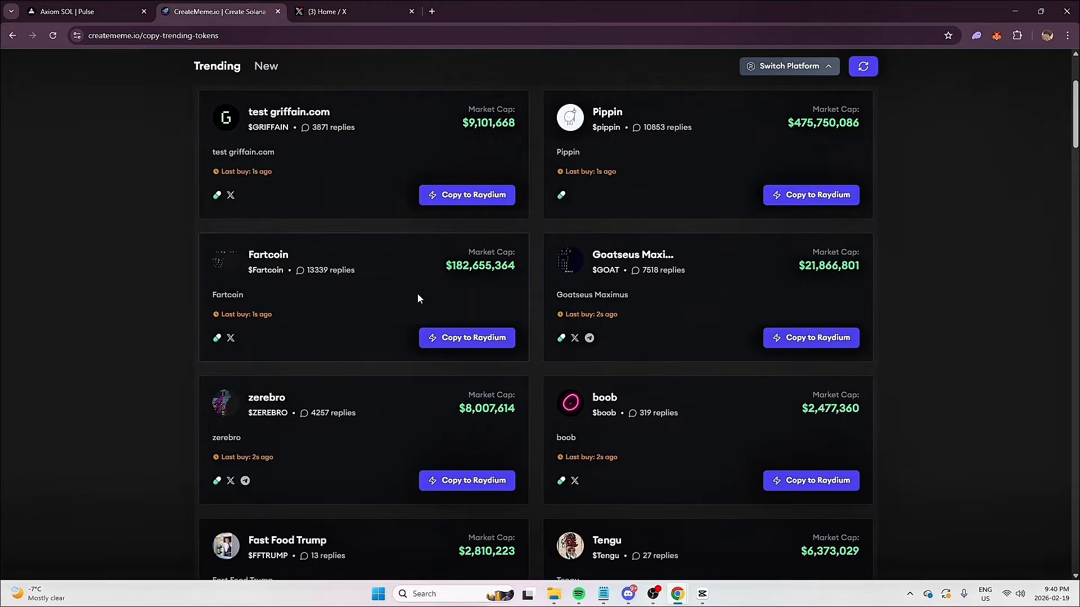
pyautogui.scroll(1, 539, 417)
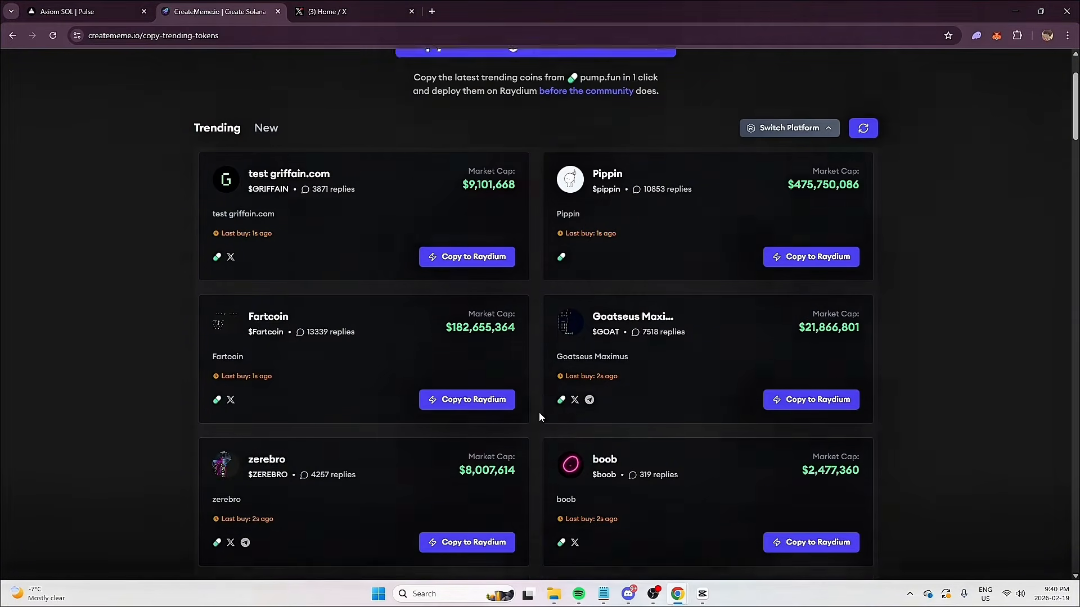
pyautogui.scroll(3, 539, 416)
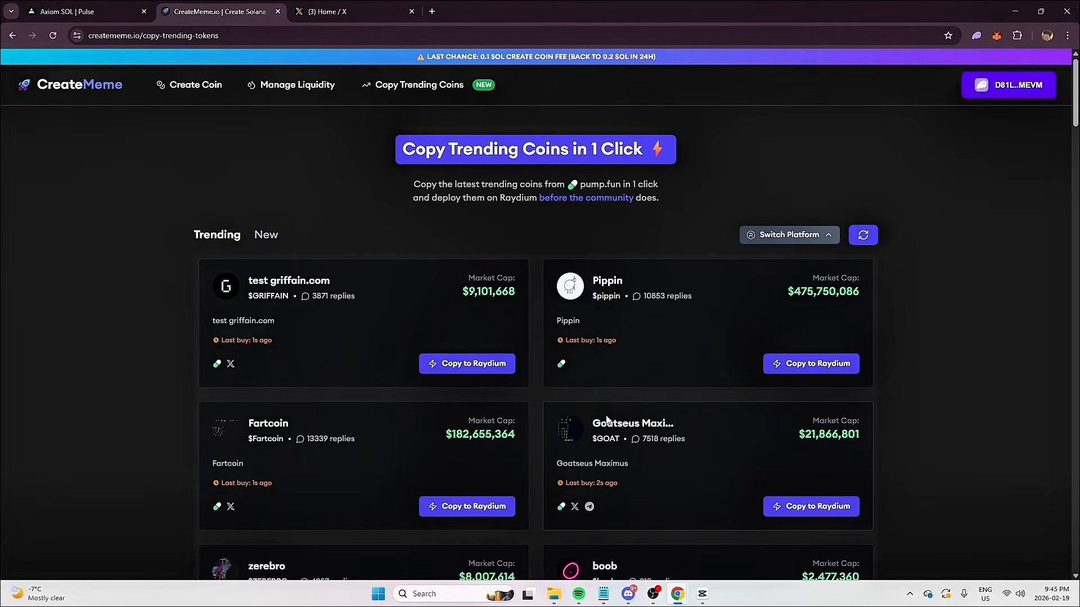
# Refresh CreateMeme's trending coins list and look through the updated coins.
pyautogui.scroll(-1, 579, 439)
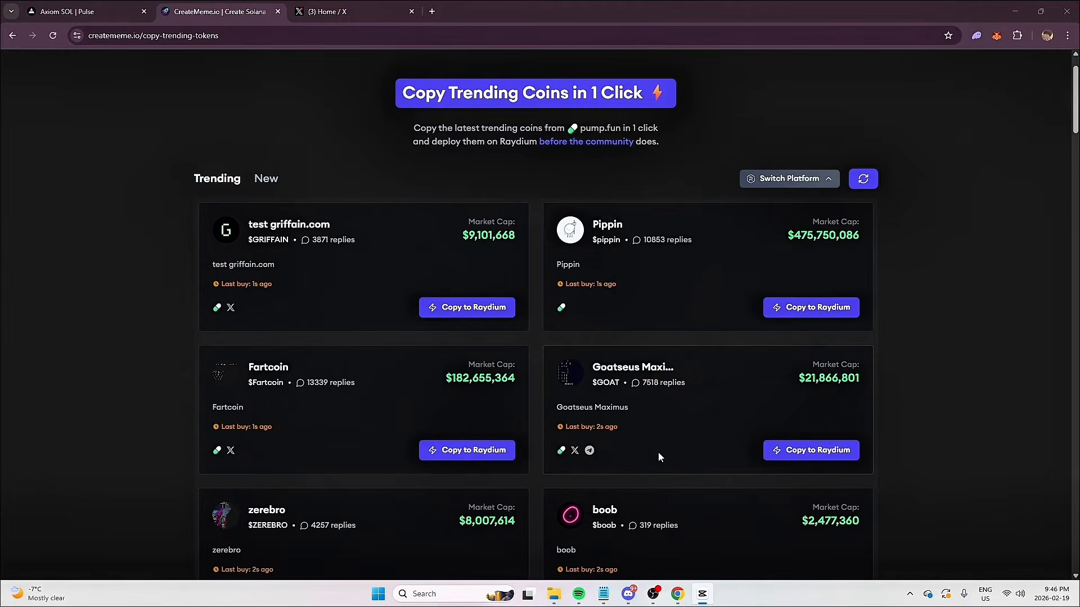
pyautogui.scroll(1, 614, 304)
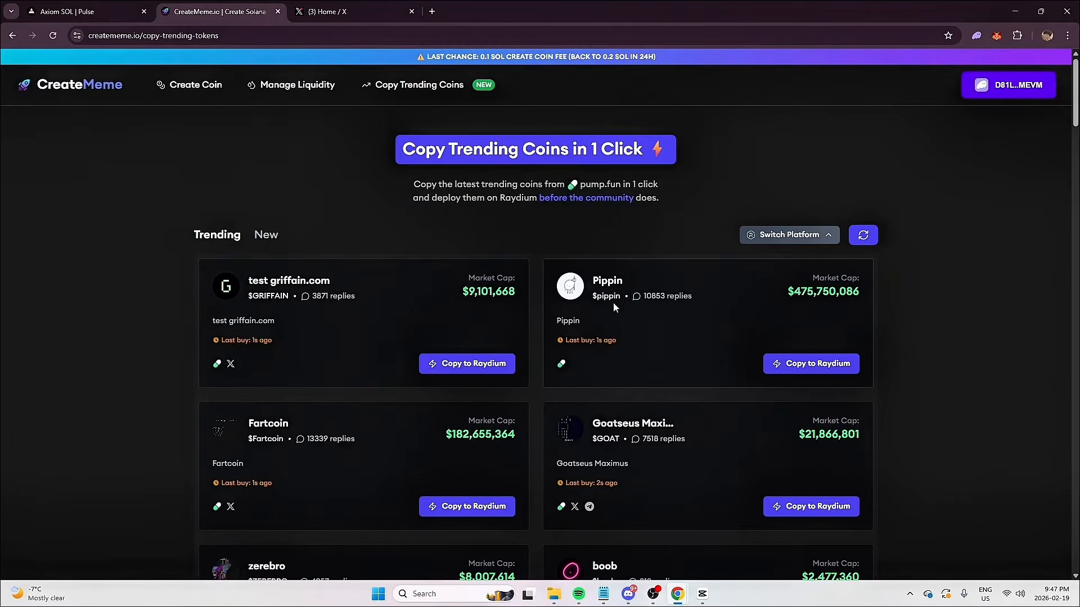
pyautogui.click(1039, 86)
pyautogui.click(949, 82)
pyautogui.click(864, 235)
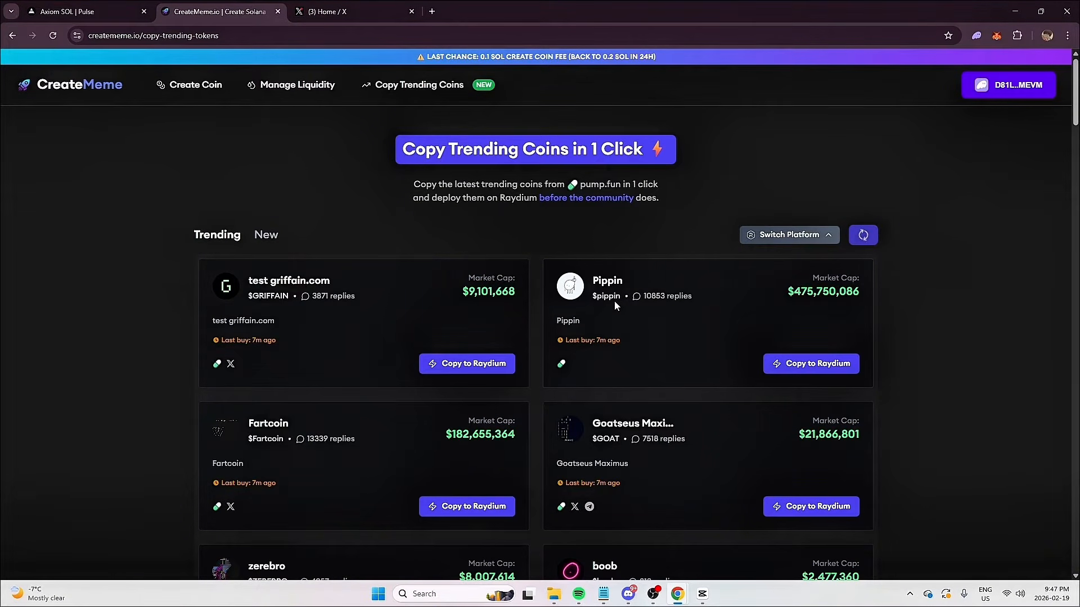
pyautogui.scroll(-2, 565, 394)
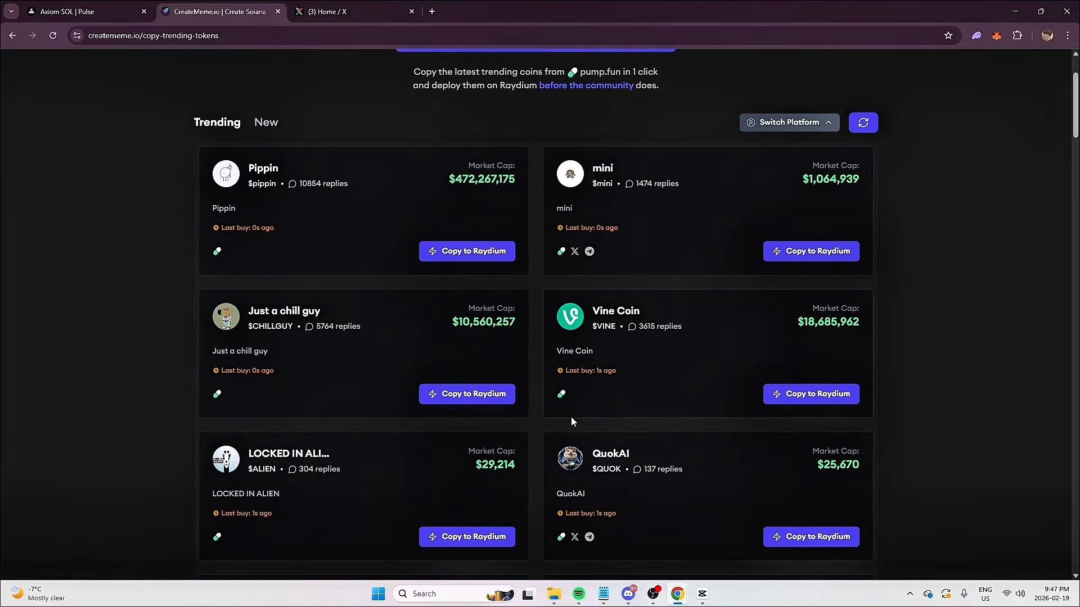
pyautogui.scroll(2, 571, 417)
# Copy the mini coin to Raydium and approve its creation in the Phantom wallet, choosing to proceed anyway and accepting the risk of losing funds.
pyautogui.click(833, 365)
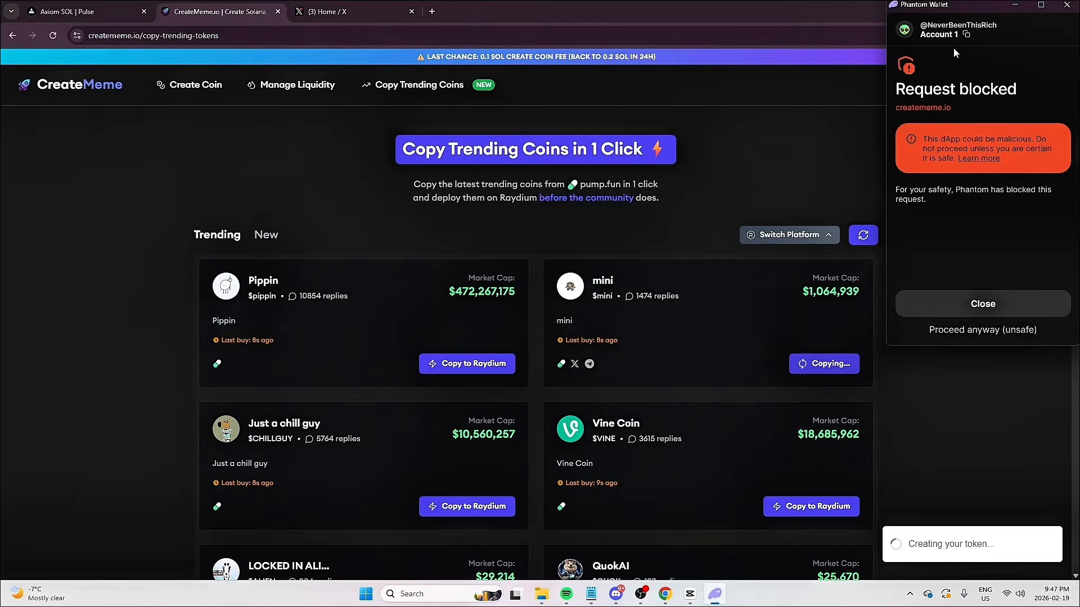
pyautogui.click(983, 330)
pyautogui.click(982, 328)
pyautogui.click(912, 256)
pyautogui.click(982, 328)
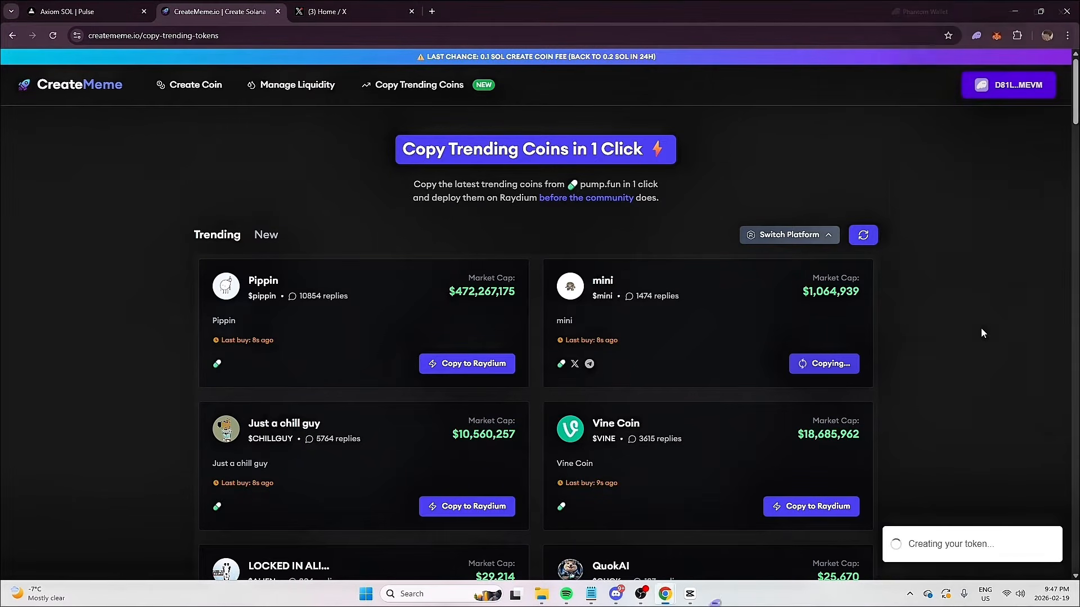
pyautogui.scroll(-2, 617, 347)
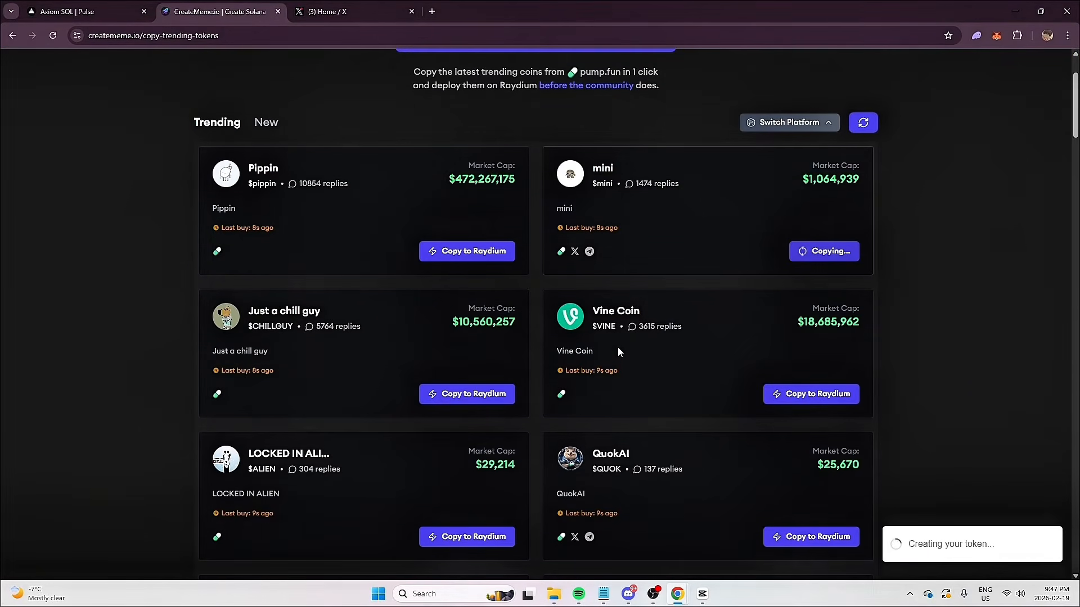
pyautogui.scroll(2, 619, 347)
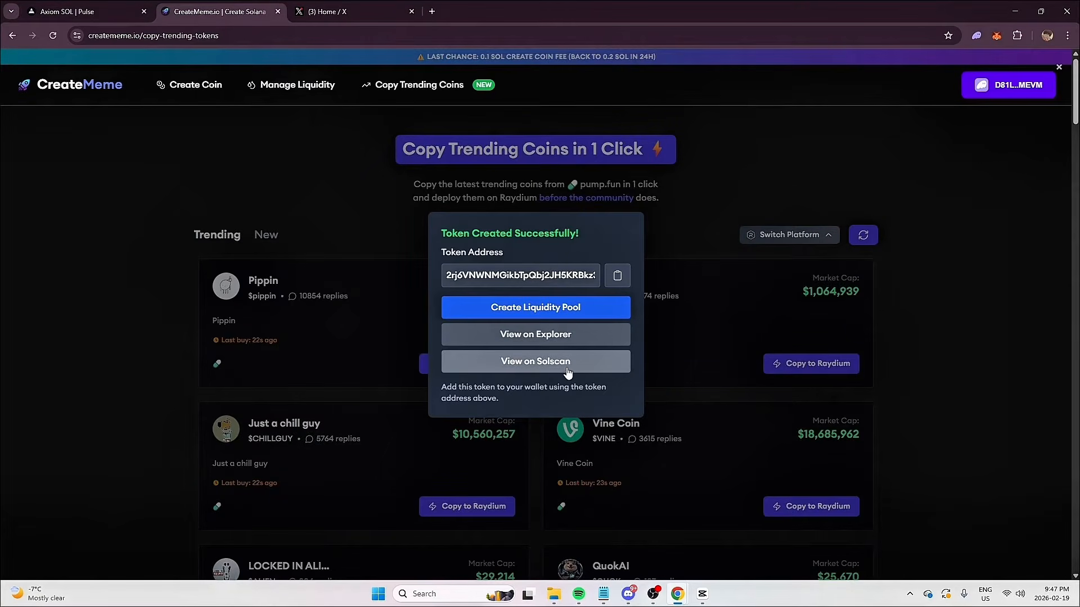
# Inspect the newly created mini token's supply, profile and transfers on Solscan and return to CreateMeme.
pyautogui.click(532, 371)
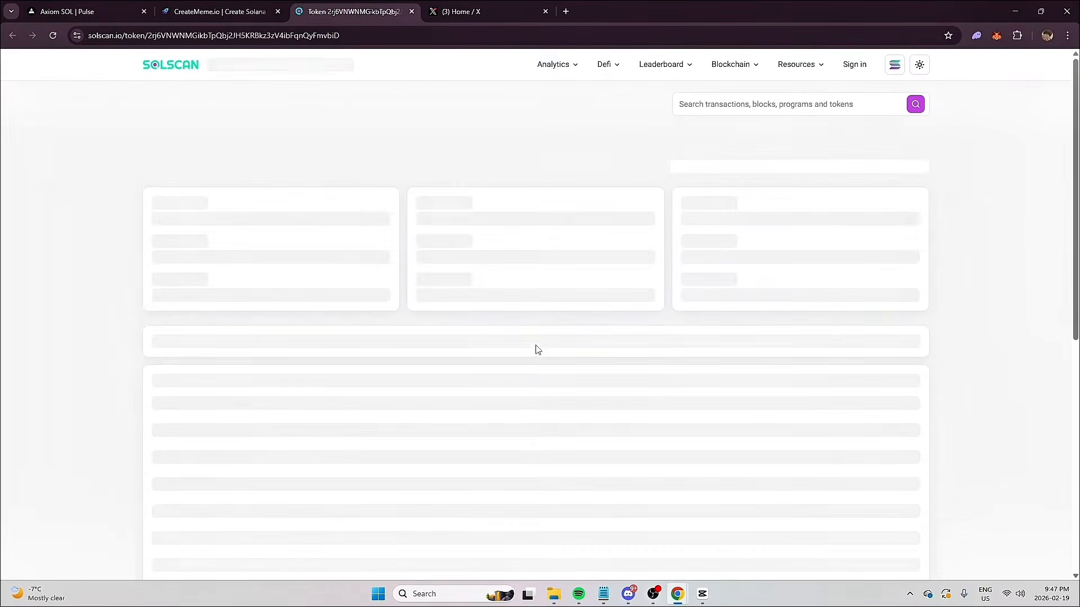
pyautogui.scroll(-2, 568, 333)
pyautogui.scroll(-1, 557, 335)
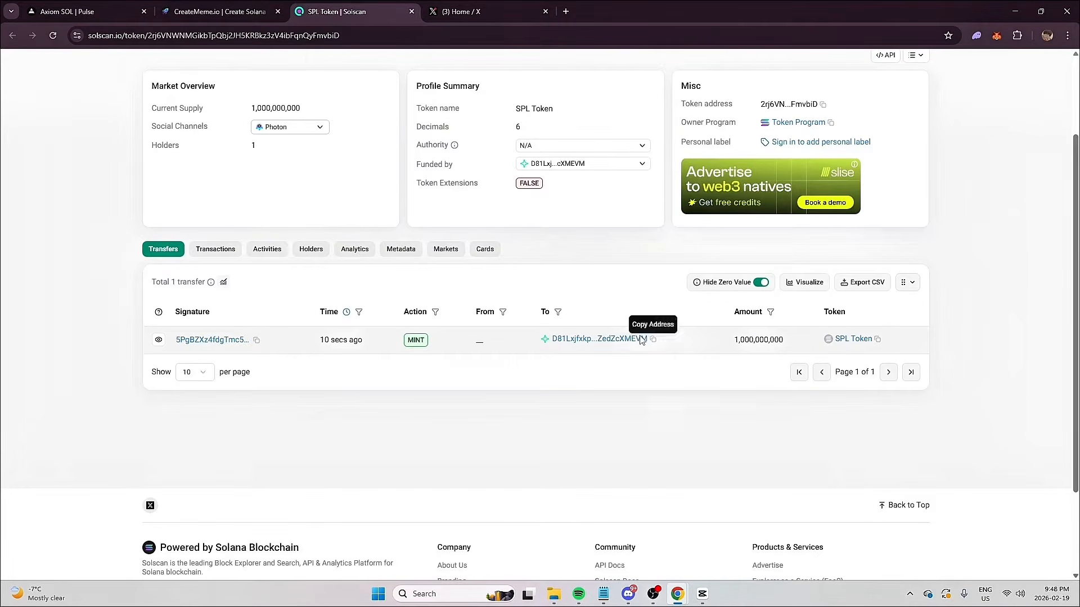
pyautogui.click(412, 11)
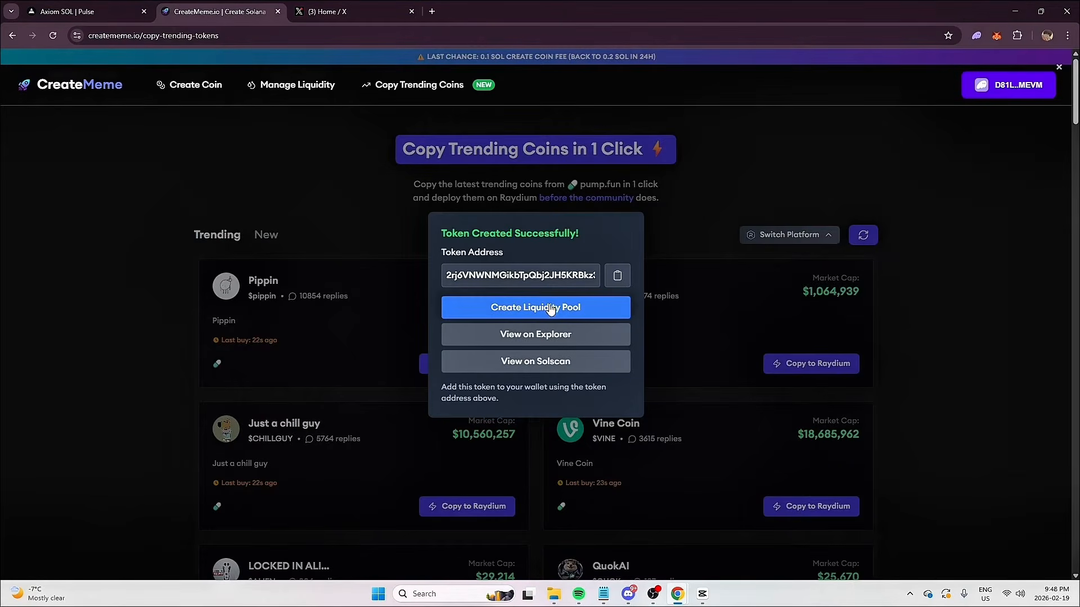
# Open the Raydium liquidity pool form for the new mini token and briefly check the Migrated coins on Axiom's Pulse page.
pyautogui.click(529, 313)
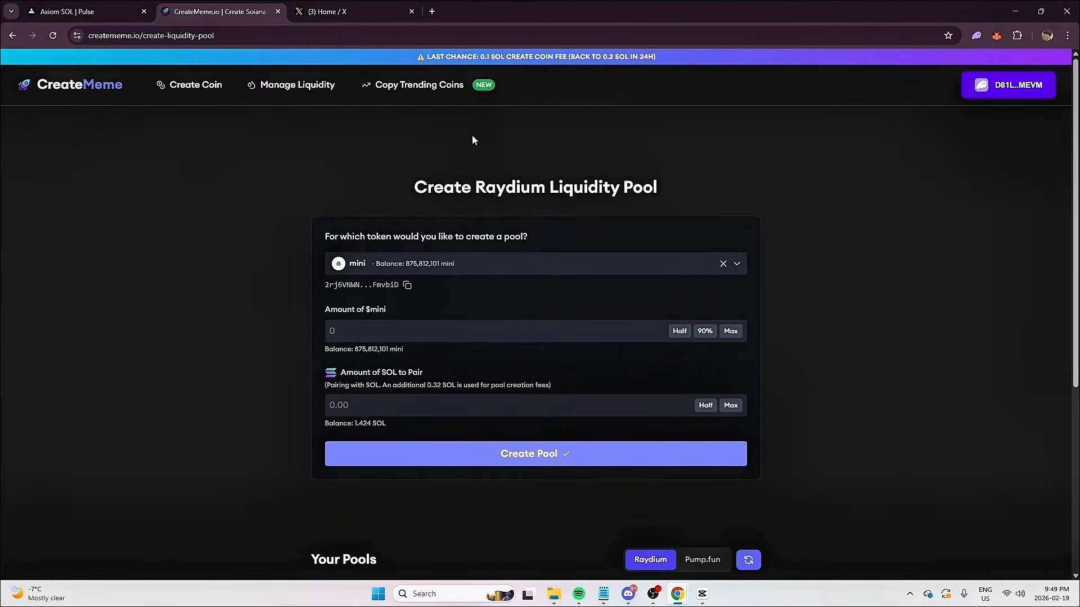
pyautogui.click(85, 11)
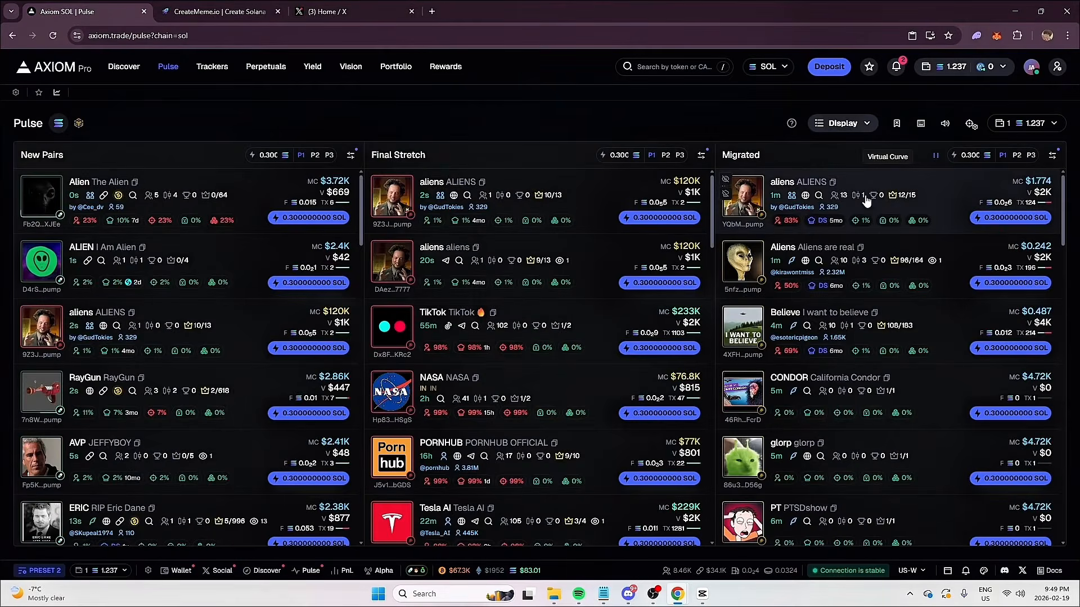
pyautogui.moveTo(839, 309)
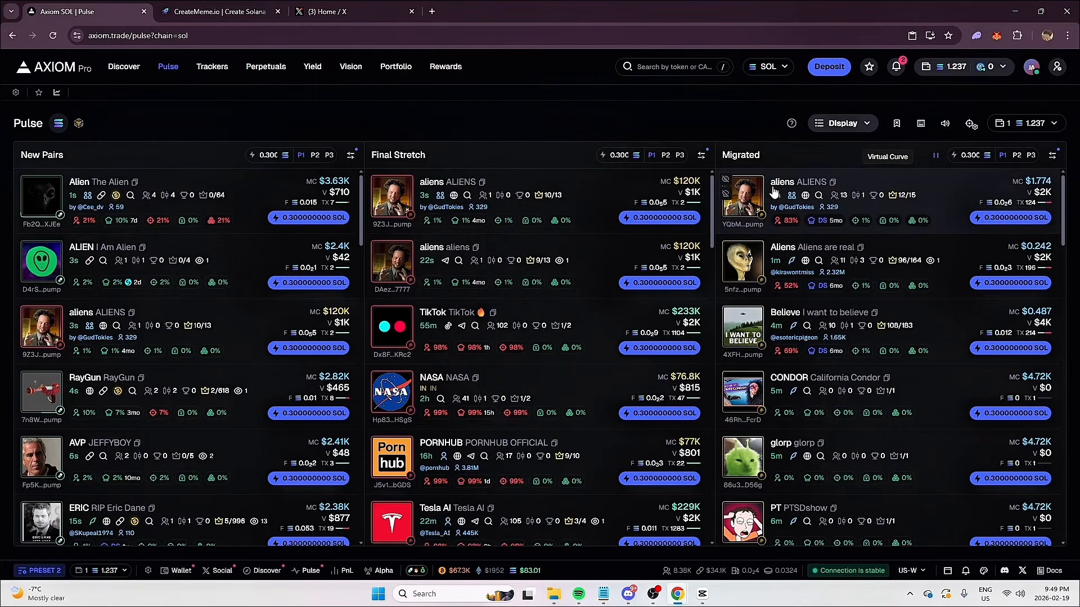
pyautogui.click(219, 12)
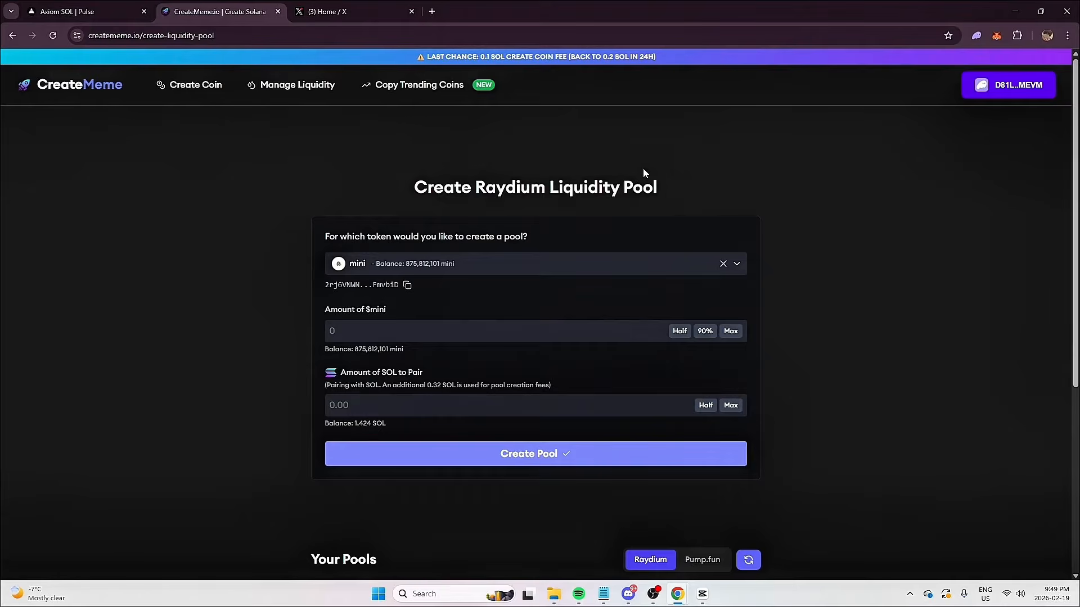
# Set the pool's $mini amount to 90% of the balance, 788230890, and read the note on the SOL pairing amount.
pyautogui.click(390, 310)
pyautogui.click(704, 332)
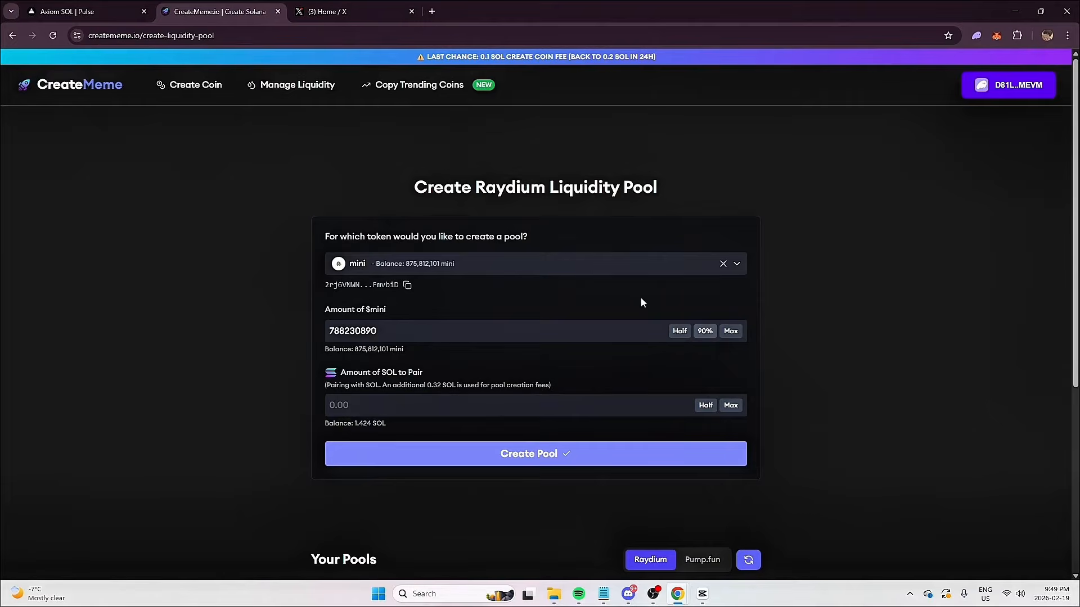
pyautogui.moveTo(389, 332); pyautogui.dragTo(315, 329)
pyautogui.click(292, 323)
pyautogui.moveTo(318, 379); pyautogui.dragTo(581, 392)
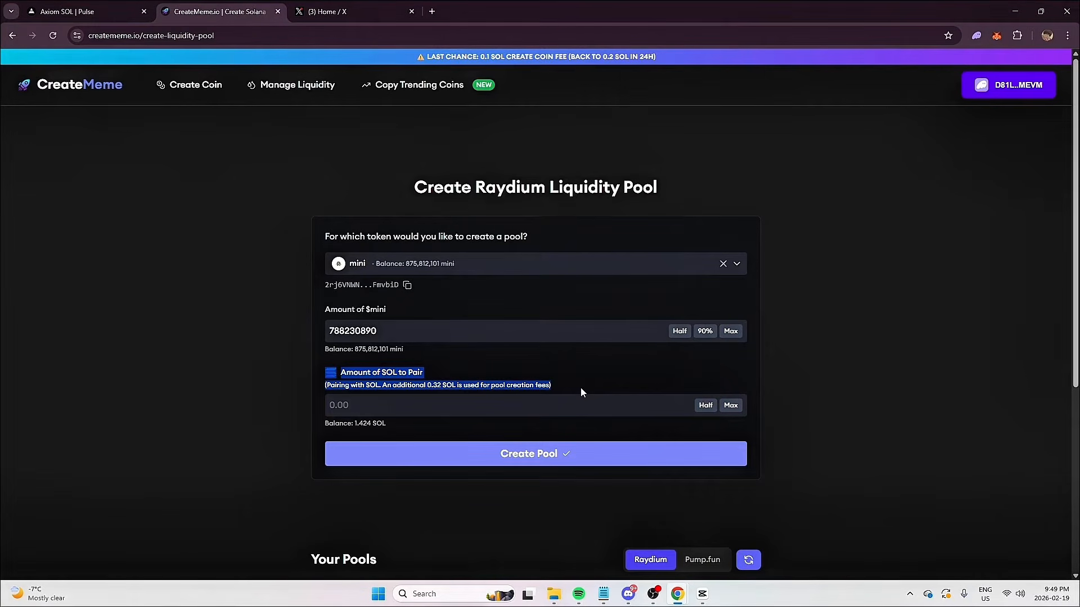
pyautogui.click(581, 387)
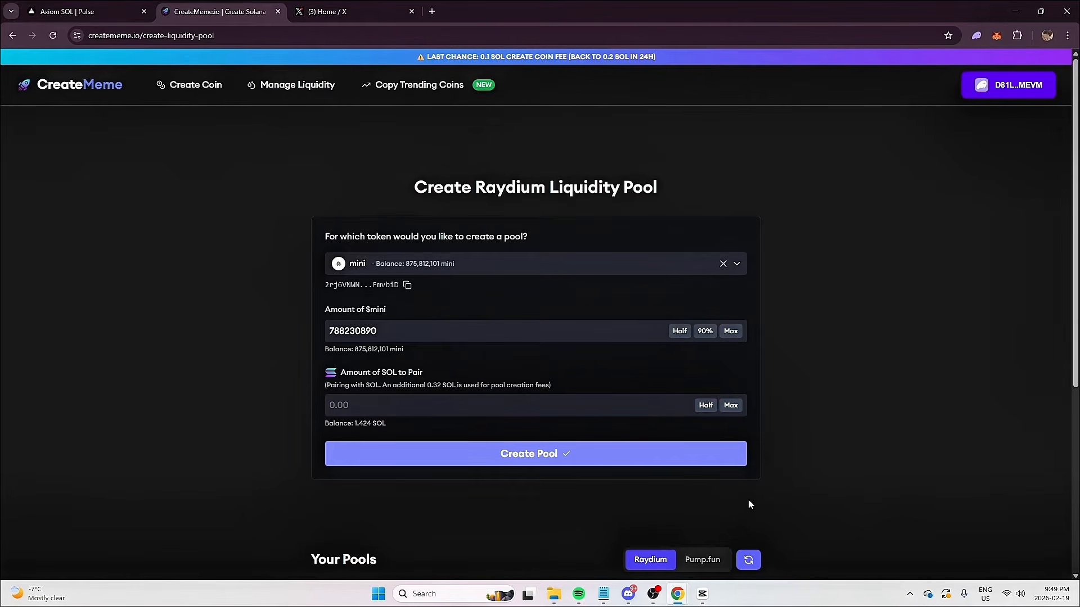
# Set the amount of SOL to pair with the mini token to 0.3.
pyautogui.moveTo(325, 371); pyautogui.dragTo(572, 398)
pyautogui.click(571, 392)
pyautogui.write('3')
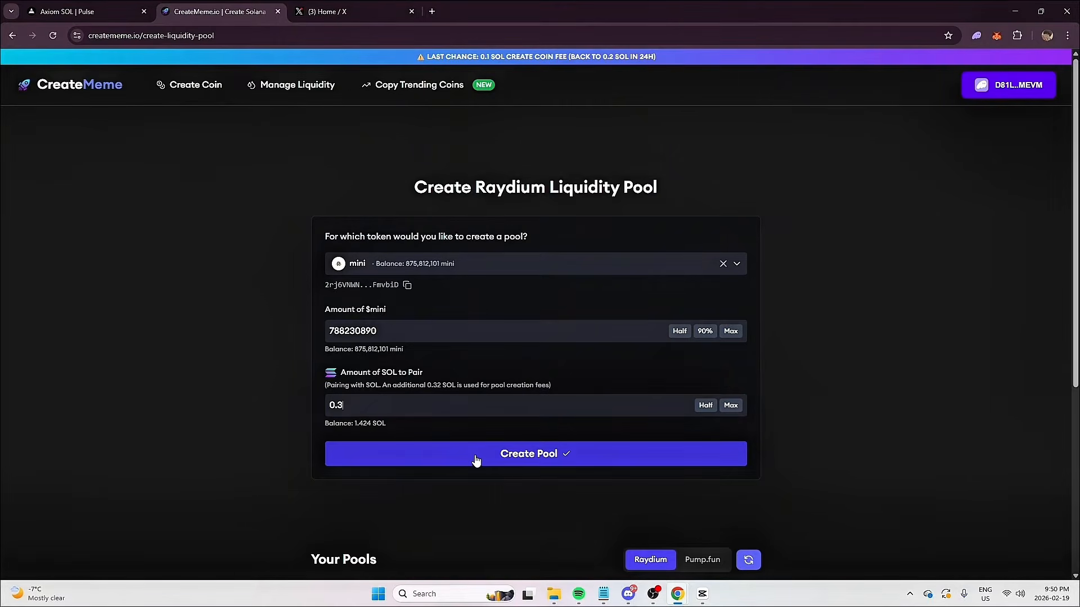
# Create the mini liquidity pool and approve the transactions in the Phantom wallet, accepting the risk of losing funds.
pyautogui.click(527, 456)
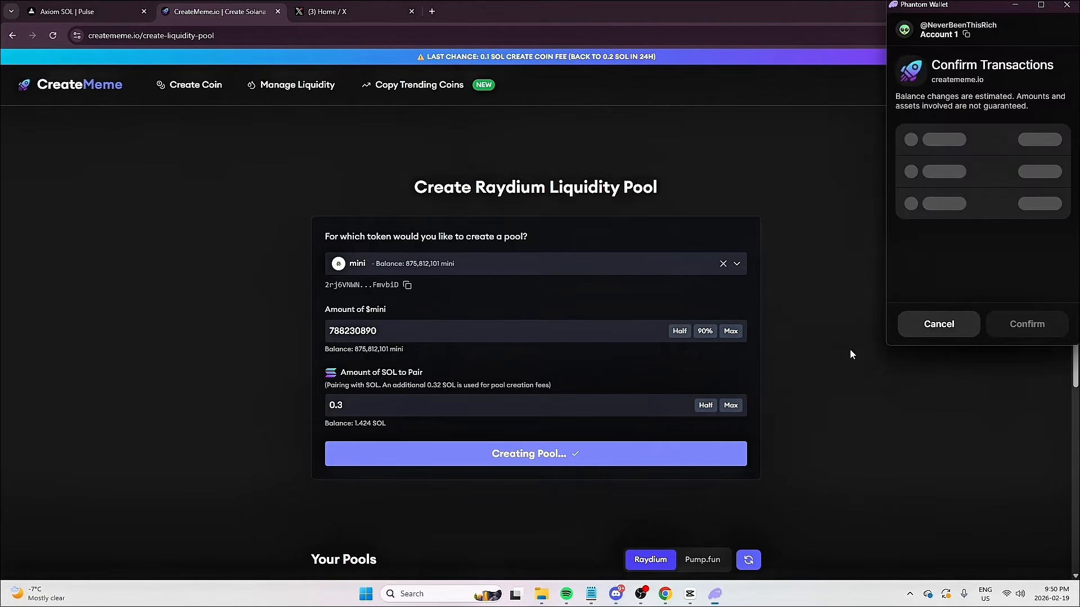
pyautogui.click(982, 330)
pyautogui.click(982, 328)
pyautogui.click(927, 269)
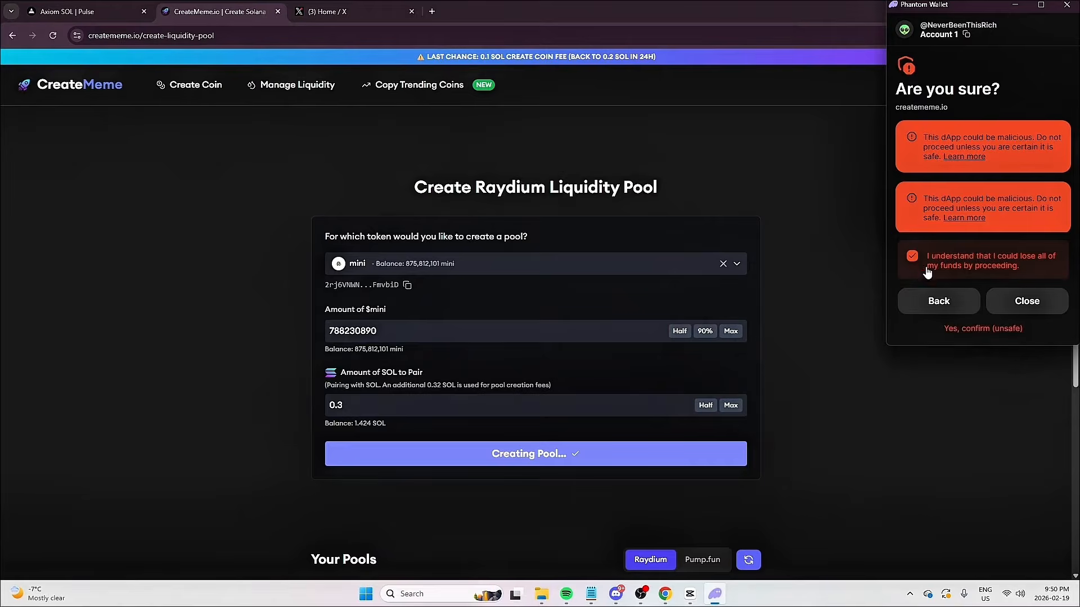
pyautogui.click(984, 330)
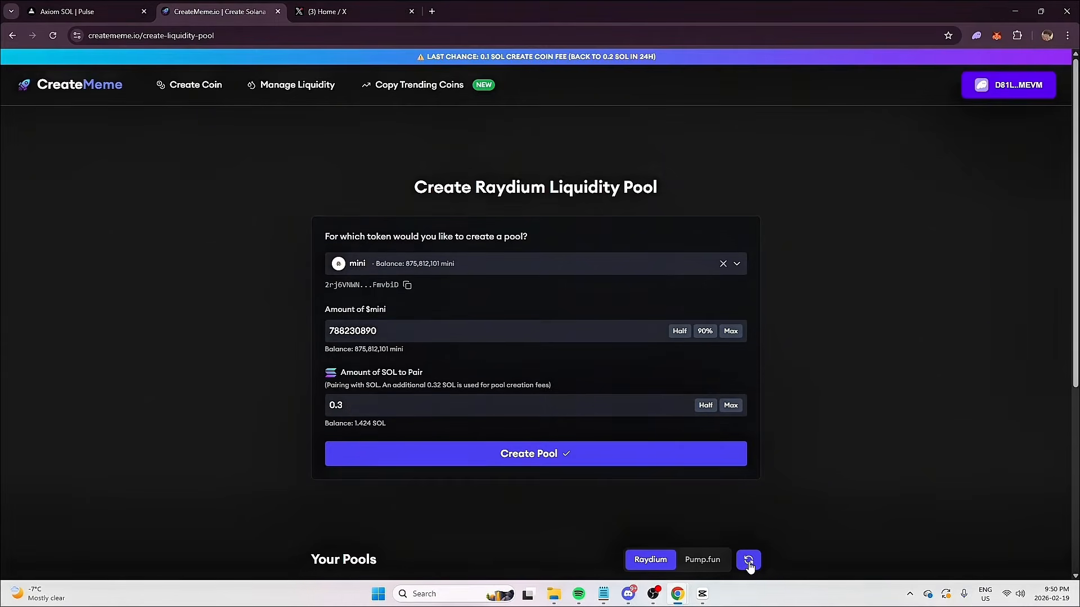
# Check the SOL-mini pool's Profit/Loss under Your Pools and refresh the pool data.
pyautogui.scroll(-5, 749, 567)
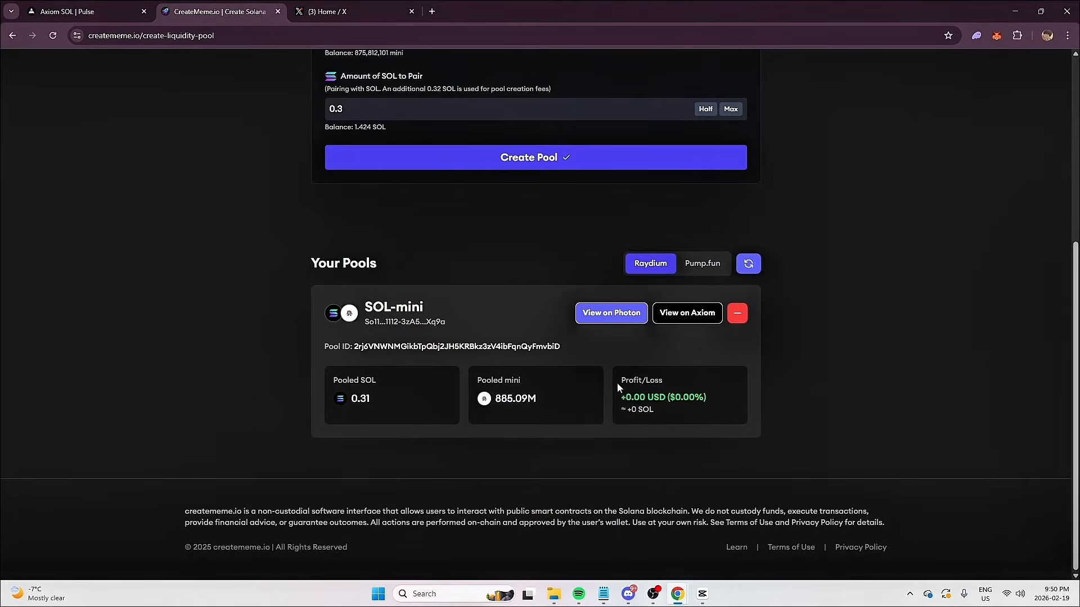
pyautogui.moveTo(703, 387); pyautogui.dragTo(691, 423)
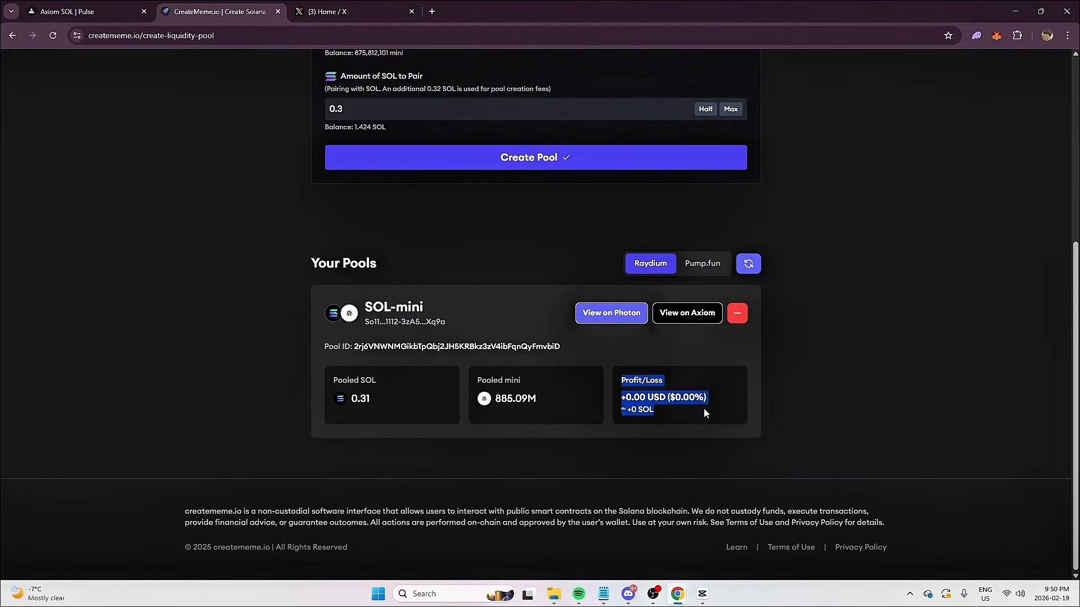
pyautogui.click(705, 408)
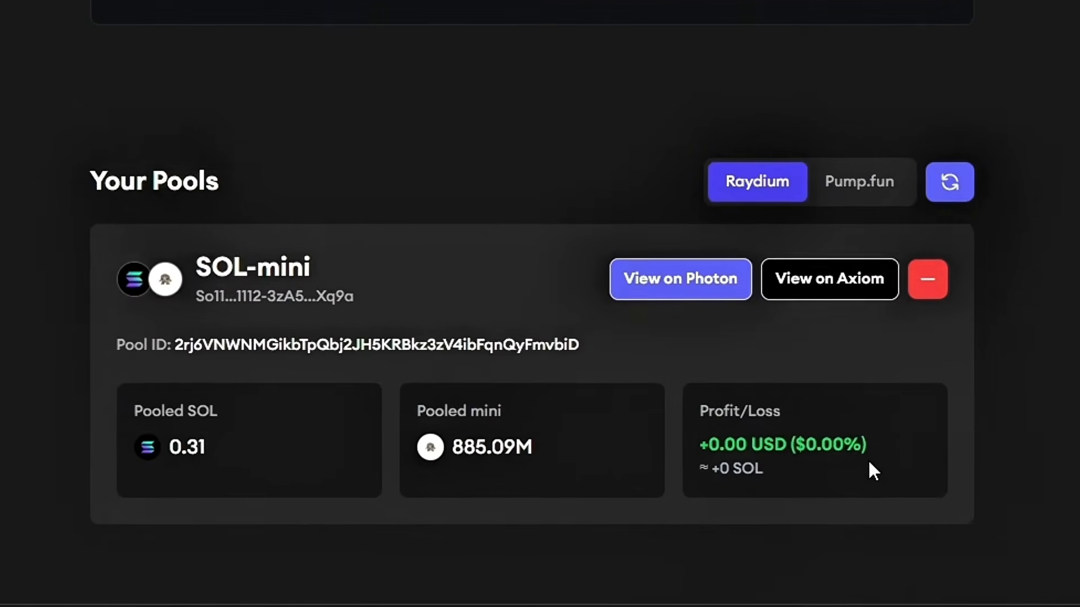
pyautogui.click(967, 174)
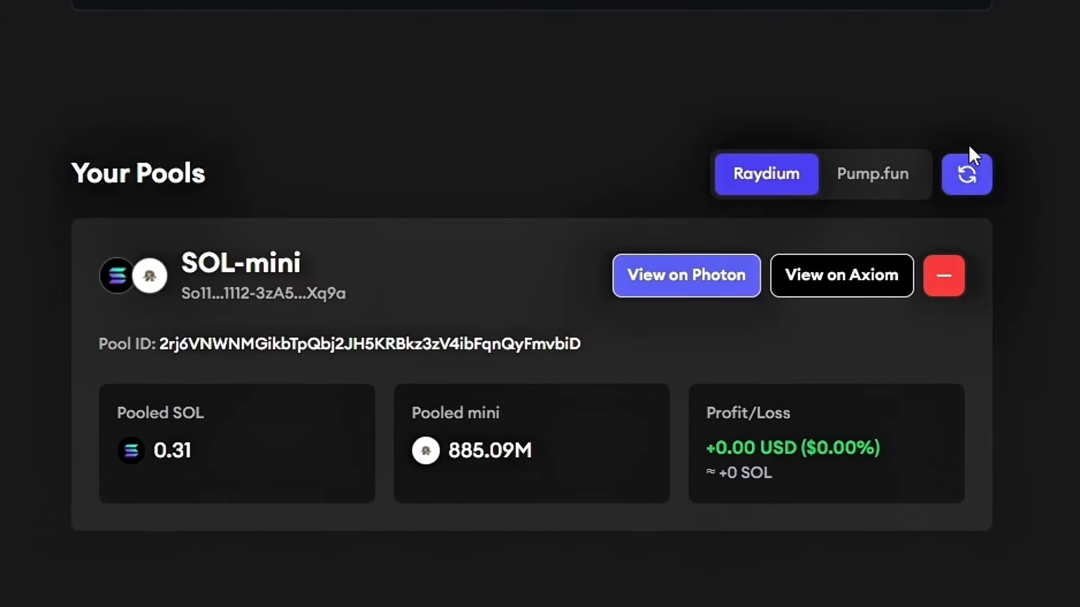
pyautogui.click(964, 178)
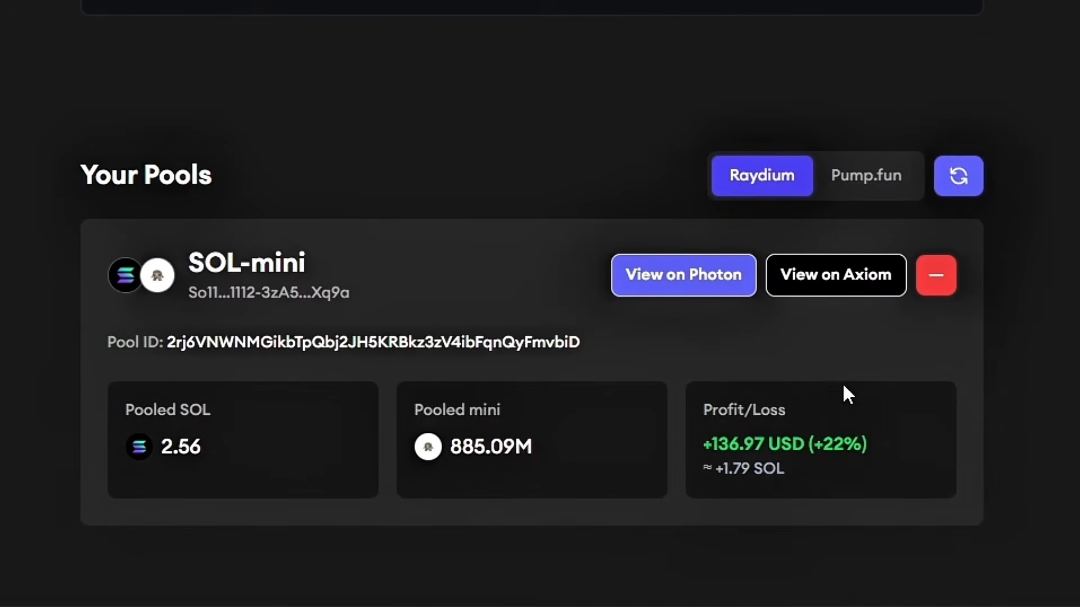
# Examine the updated Profit/Loss figures in USD and SOL for the SOL-mini pool.
pyautogui.moveTo(690, 413); pyautogui.dragTo(855, 482)
pyautogui.click(851, 480)
pyautogui.moveTo(696, 434); pyautogui.dragTo(912, 437)
pyautogui.click(890, 448)
pyautogui.moveTo(697, 441); pyautogui.dragTo(870, 454)
pyautogui.click(864, 441)
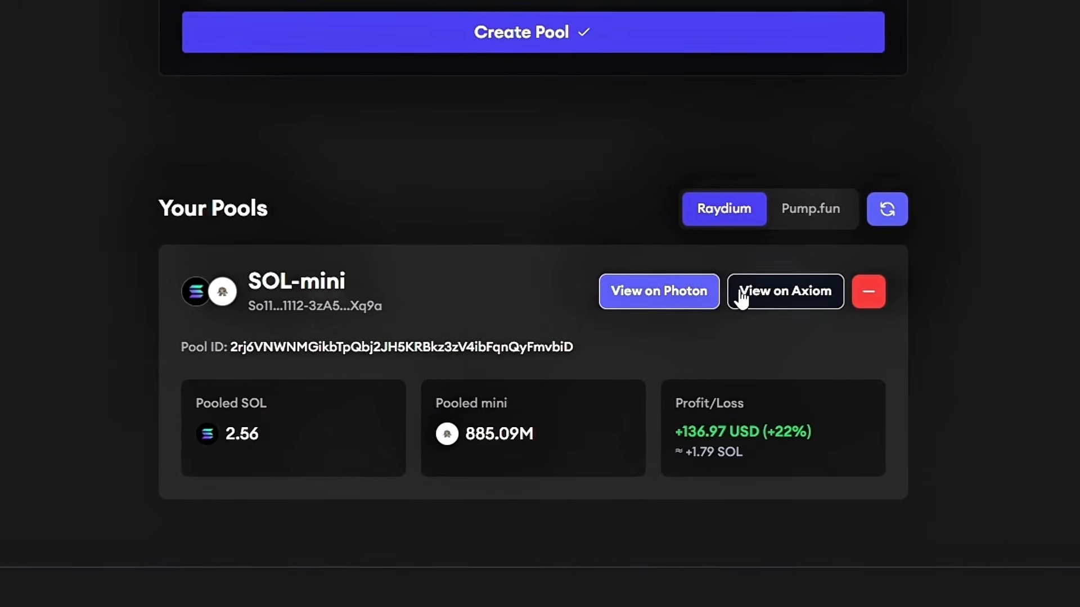
# Open the mini token on Photon in full screen and adjust the split between its price chart and transactions list.
pyautogui.click(658, 293)
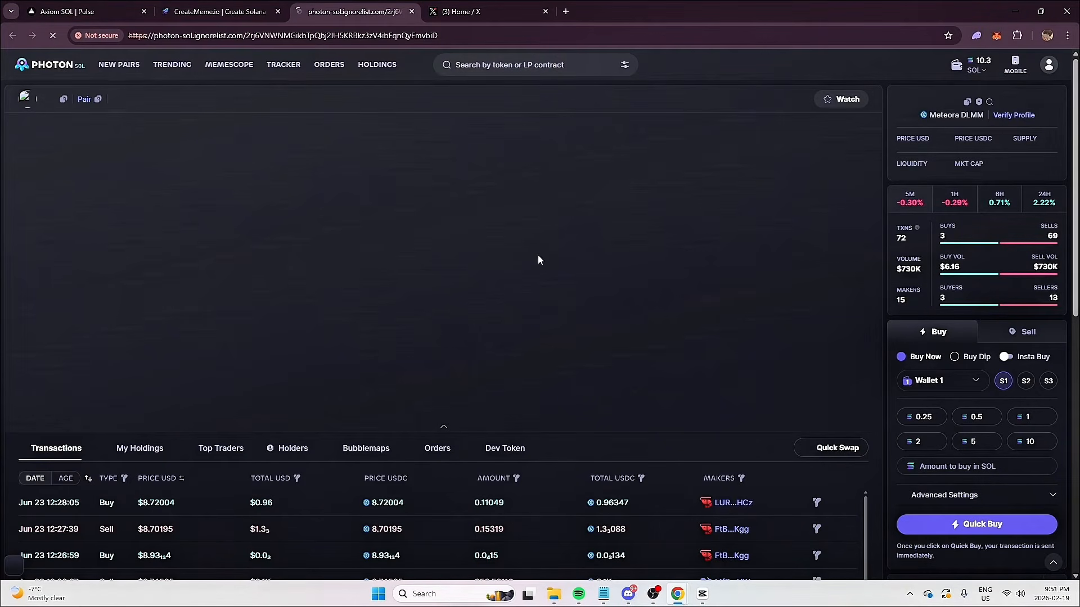
pyautogui.press('F11')
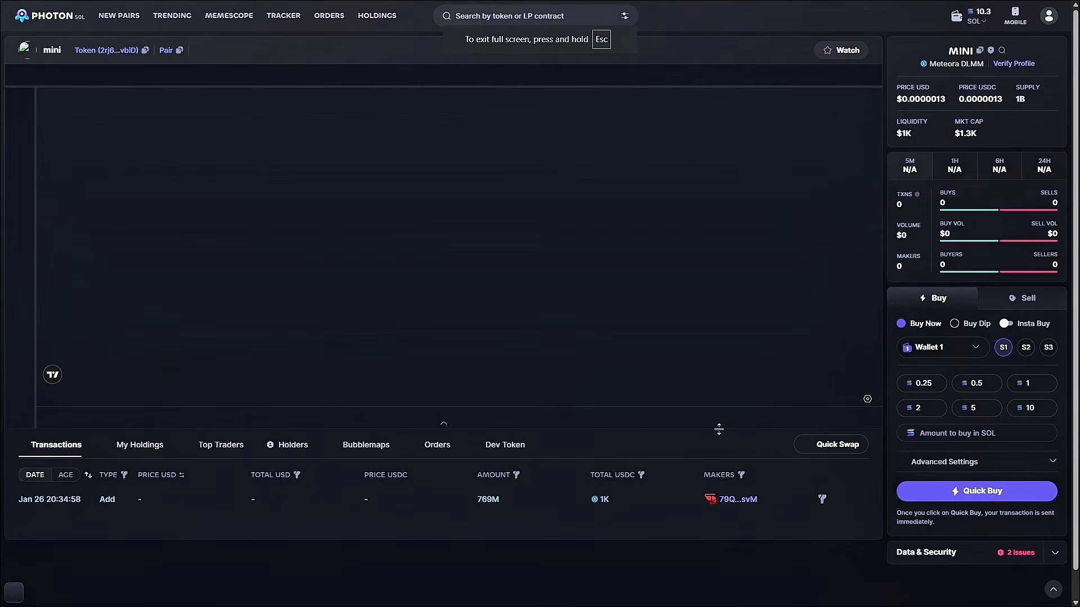
pyautogui.moveTo(725, 431); pyautogui.dragTo(708, 482)
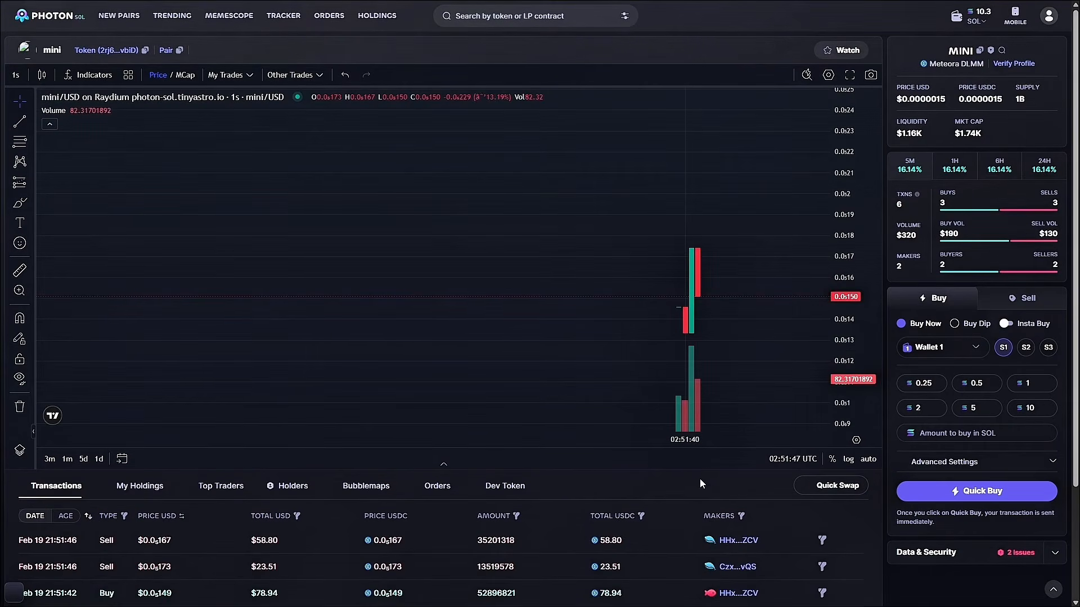
pyautogui.moveTo(714, 476); pyautogui.dragTo(734, 431)
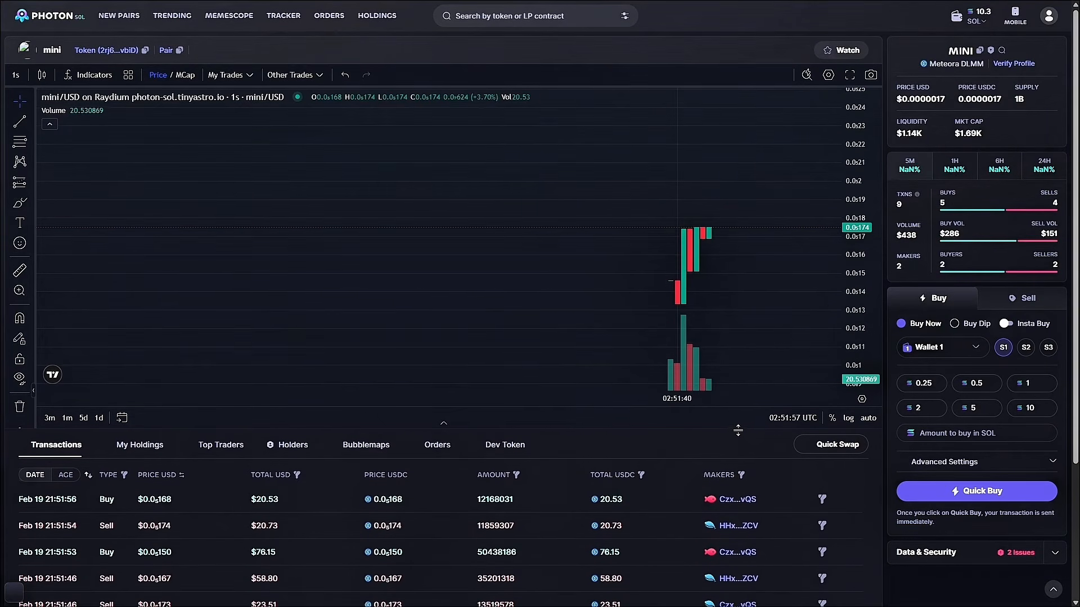
# Examine the mini token's market cap, price chart and incoming buy and sell transactions on Photon.
pyautogui.click(989, 131)
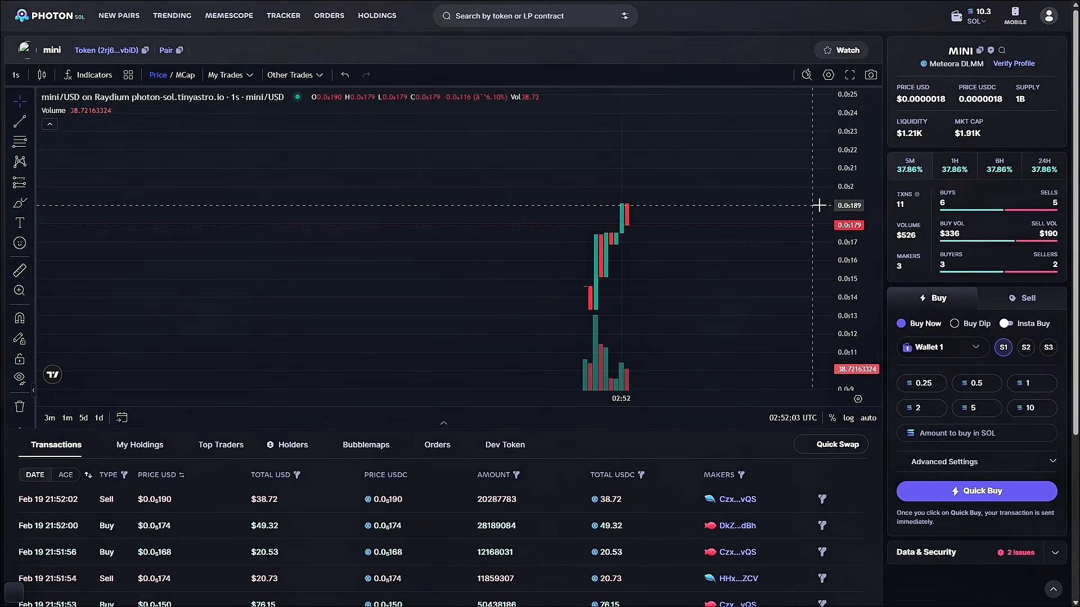
pyautogui.scroll(-1, 352, 472)
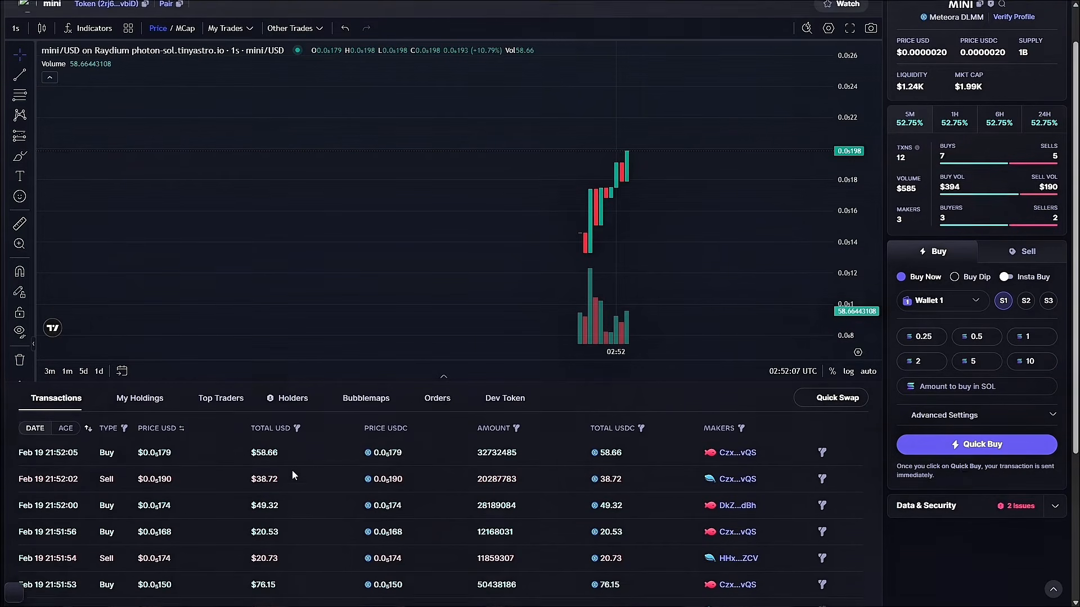
pyautogui.scroll(1, 292, 470)
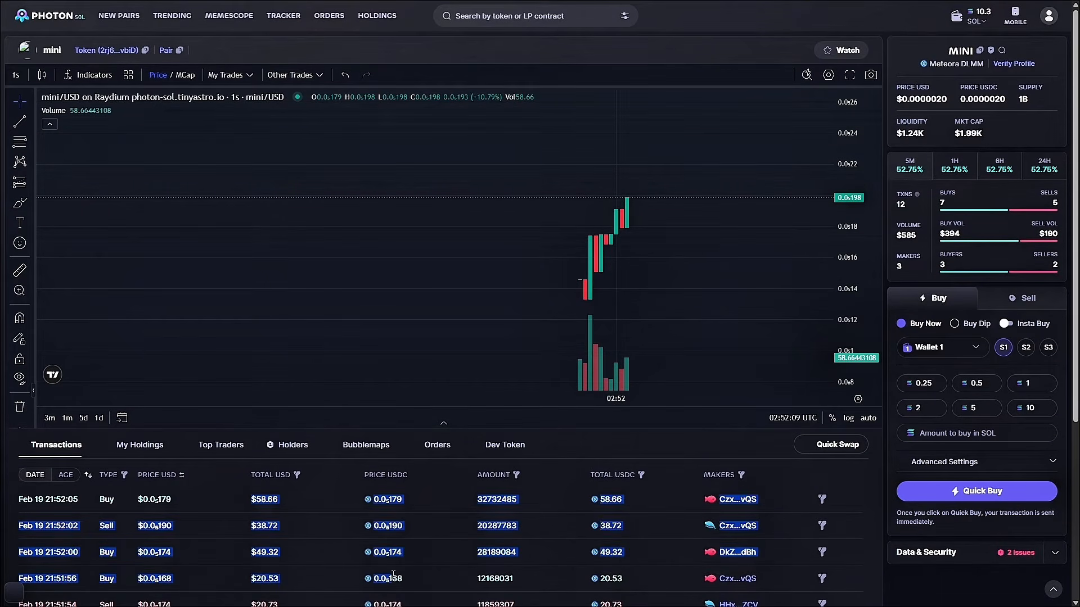
# Examine the newest buy and sell transactions of the mini token alongside its rising one-second candles.
pyautogui.doubleClick(268, 526)
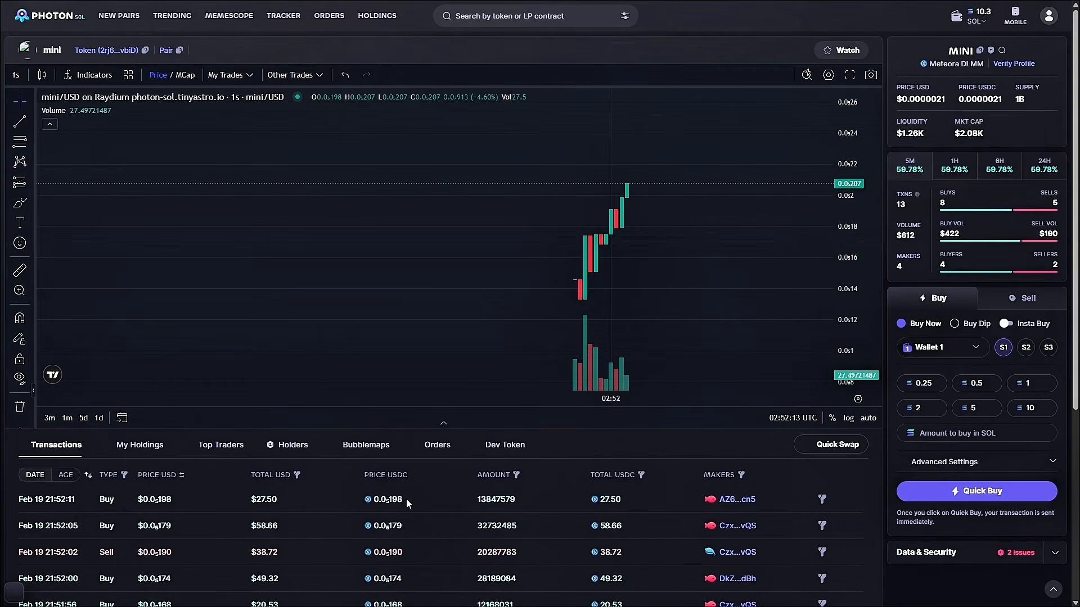
pyautogui.scroll(-2, 406, 498)
pyautogui.scroll(2, 568, 497)
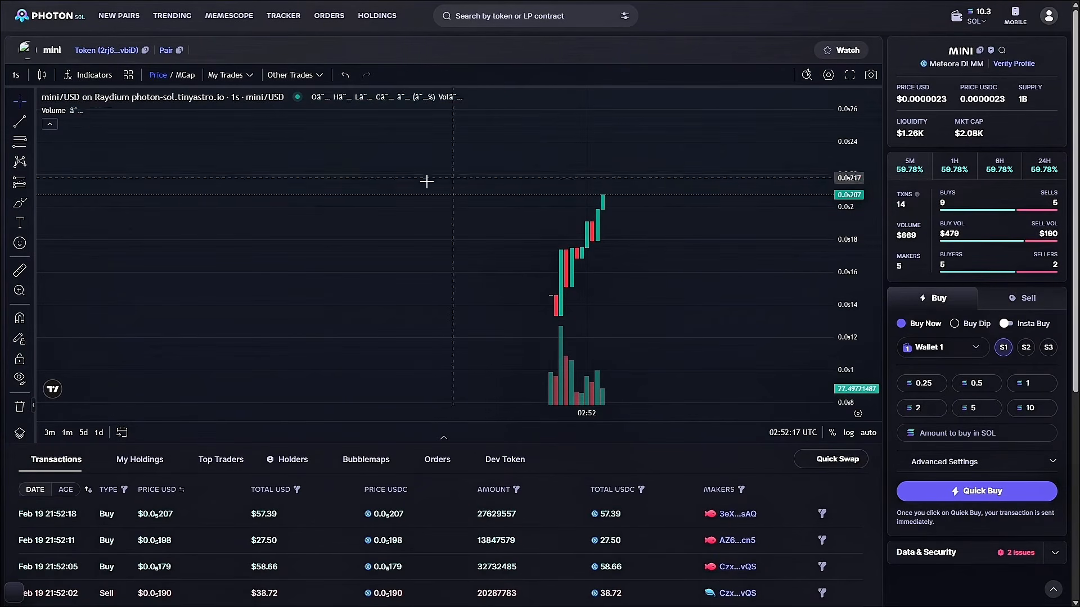
pyautogui.scroll(-1, 298, 497)
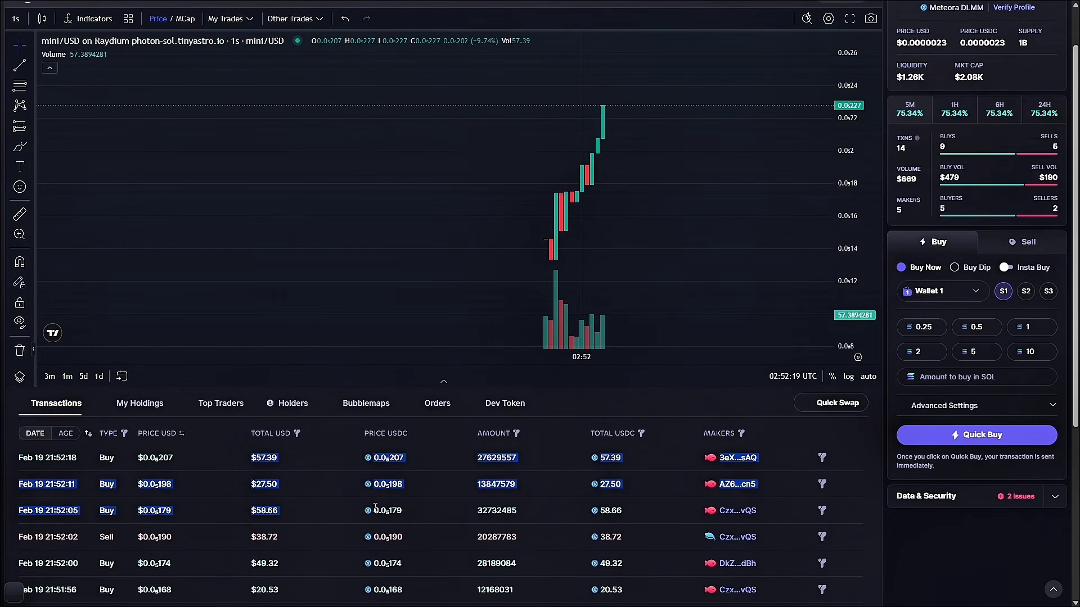
pyautogui.scroll(1, 624, 496)
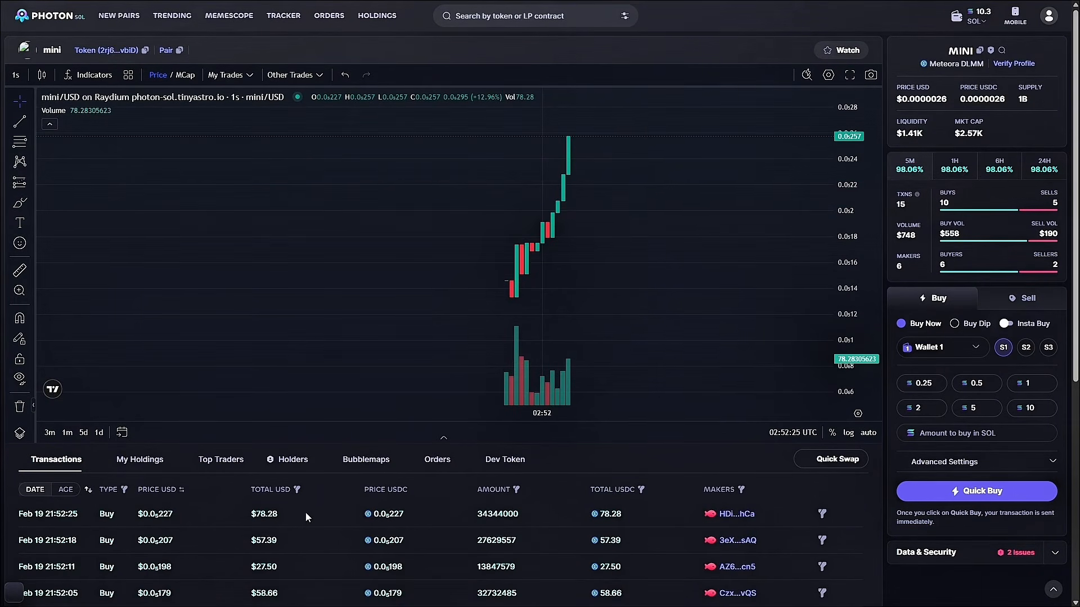
pyautogui.scroll(-1, 310, 512)
pyautogui.scroll(1, 312, 493)
# Compress the chart's price scale, reposition the candles and give the chart slightly more height above the transactions list.
pyautogui.moveTo(842, 193); pyautogui.dragTo(737, 304)
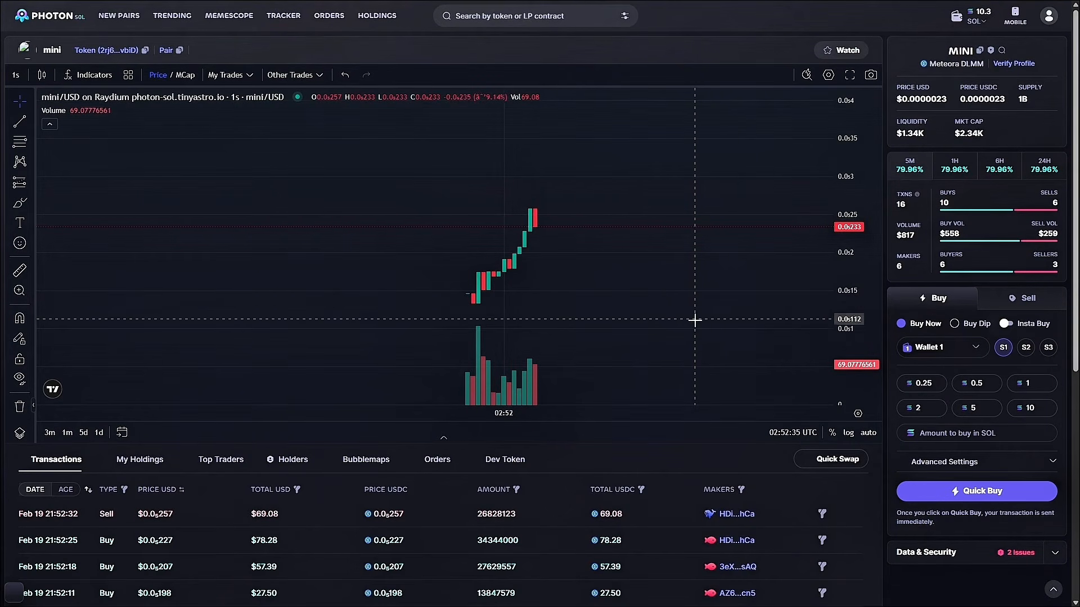
pyautogui.scroll(2, 399, 357)
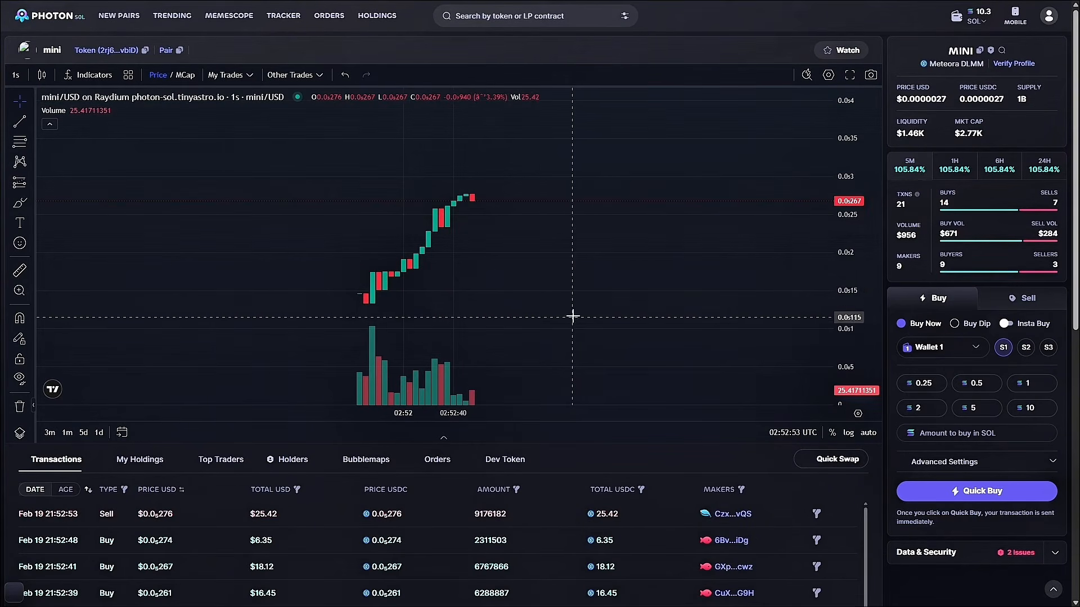
pyautogui.moveTo(570, 277); pyautogui.dragTo(652, 236)
pyautogui.moveTo(691, 446); pyautogui.dragTo(747, 455)
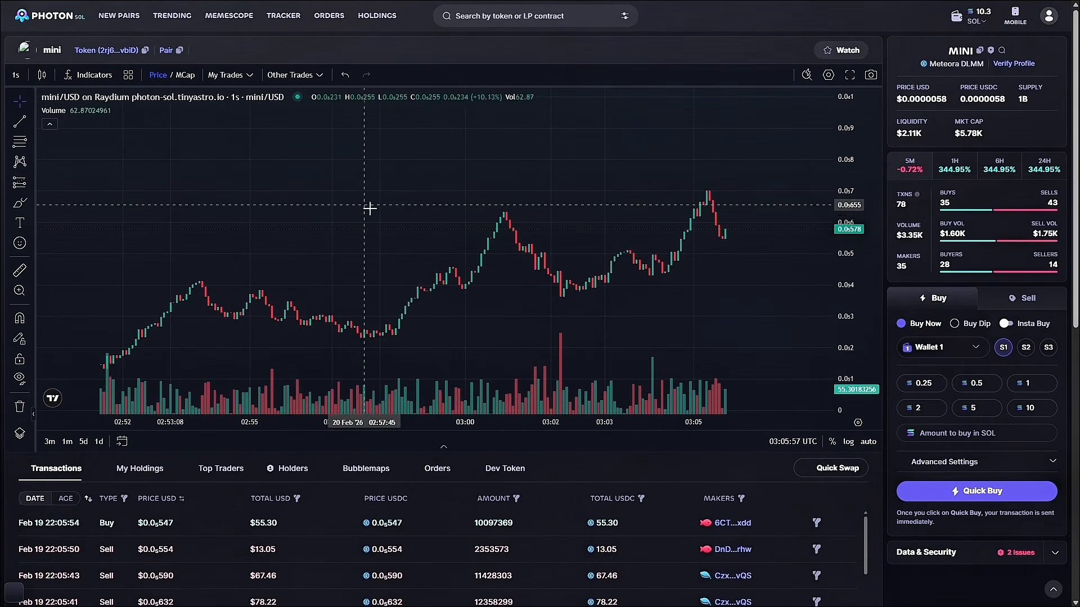
# Inspect the mini token's price history since launch and its liquidity figure.
pyautogui.scroll(2, 518, 253)
pyautogui.moveTo(554, 262)
pyautogui.mouseDown()
pyautogui.moveTo(601, 282)
pyautogui.moveTo(639, 248)
pyautogui.moveTo(529, 252)
pyautogui.moveTo(559, 246)
pyautogui.mouseUp()
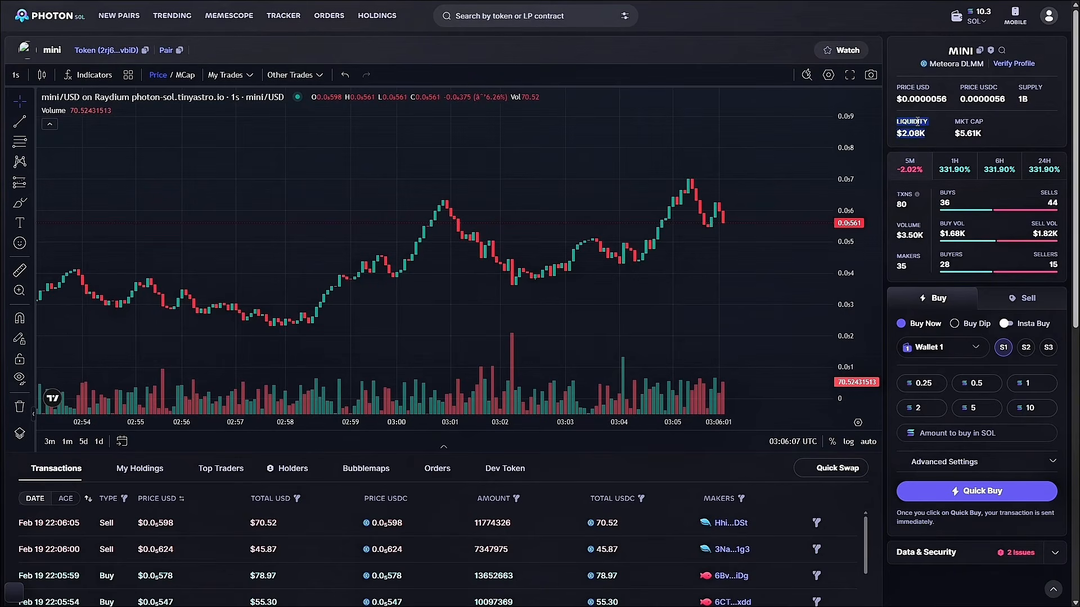
pyautogui.scroll(-3, 674, 306)
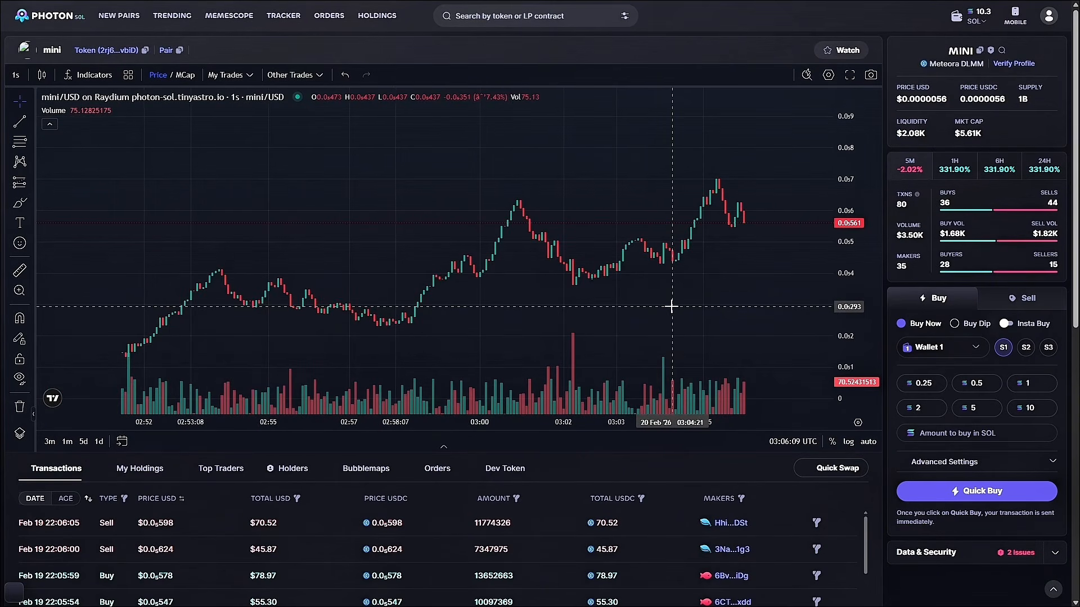
pyautogui.scroll(3, 672, 306)
# Leave full screen, switch to CreateMeme and refresh the SOL-mini pool data under Your Pools.
pyautogui.press('F11')
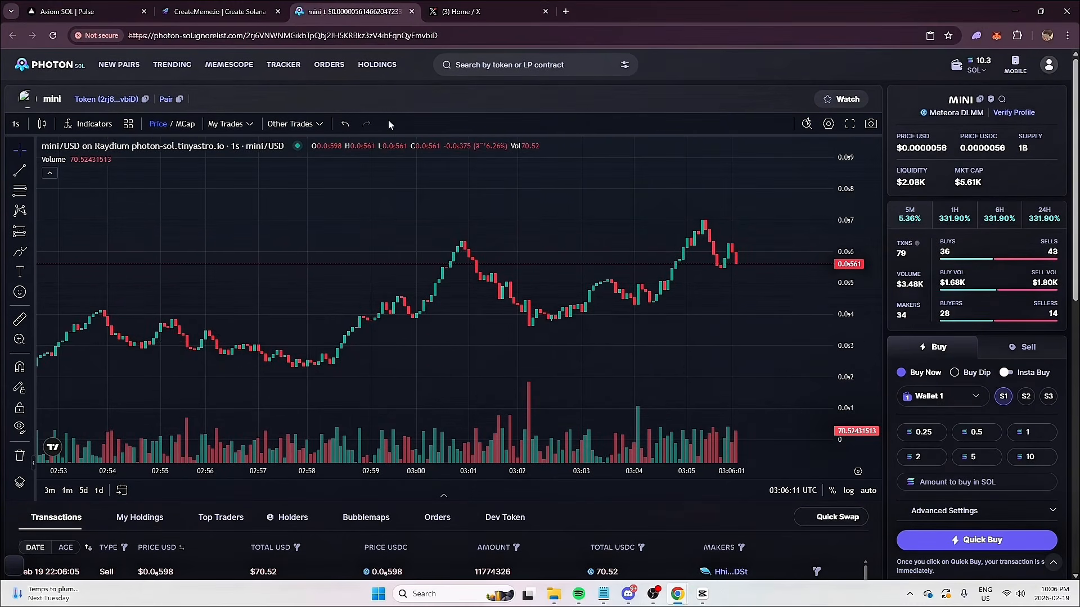
pyautogui.click(229, 6)
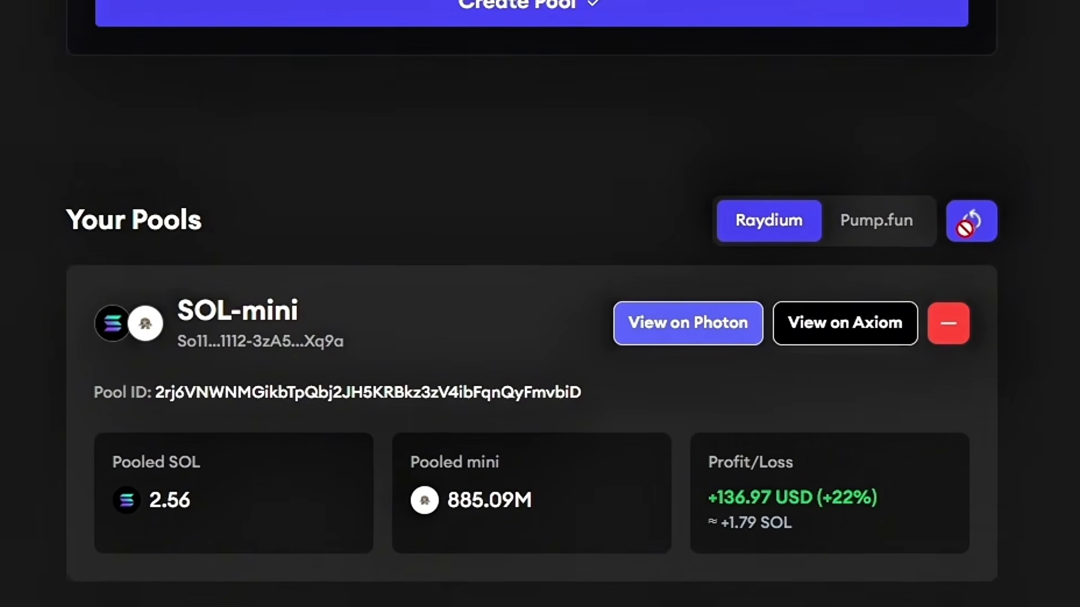
pyautogui.click(749, 264)
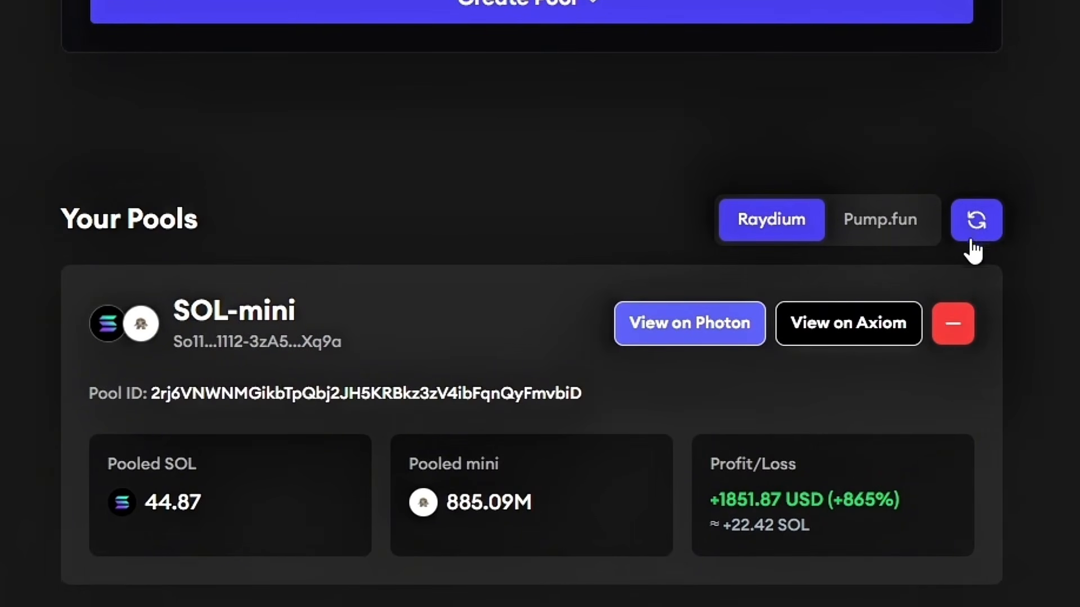
# Read the SOL-mini pool's refreshed Profit/Loss in USD, percent and SOL.
pyautogui.moveTo(699, 508); pyautogui.dragTo(924, 513)
pyautogui.click(929, 520)
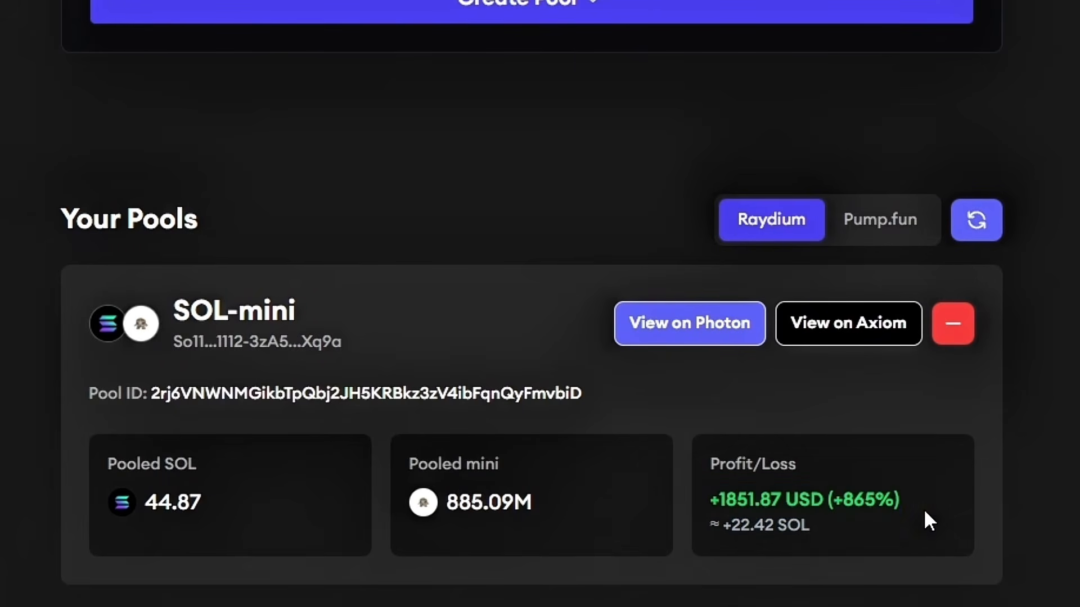
pyautogui.moveTo(832, 530); pyautogui.dragTo(721, 466)
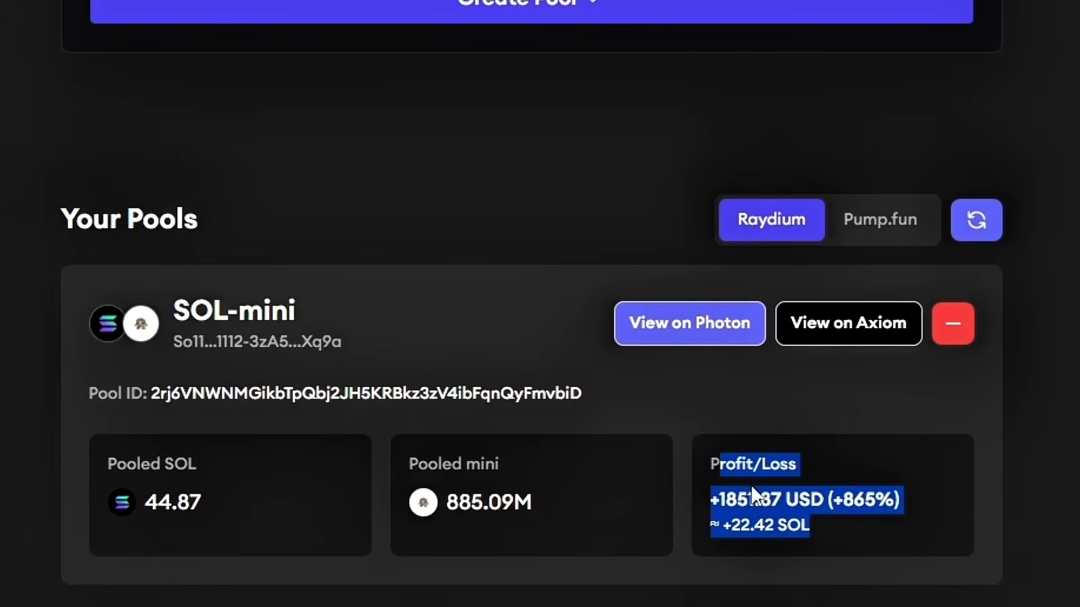
pyautogui.click(769, 515)
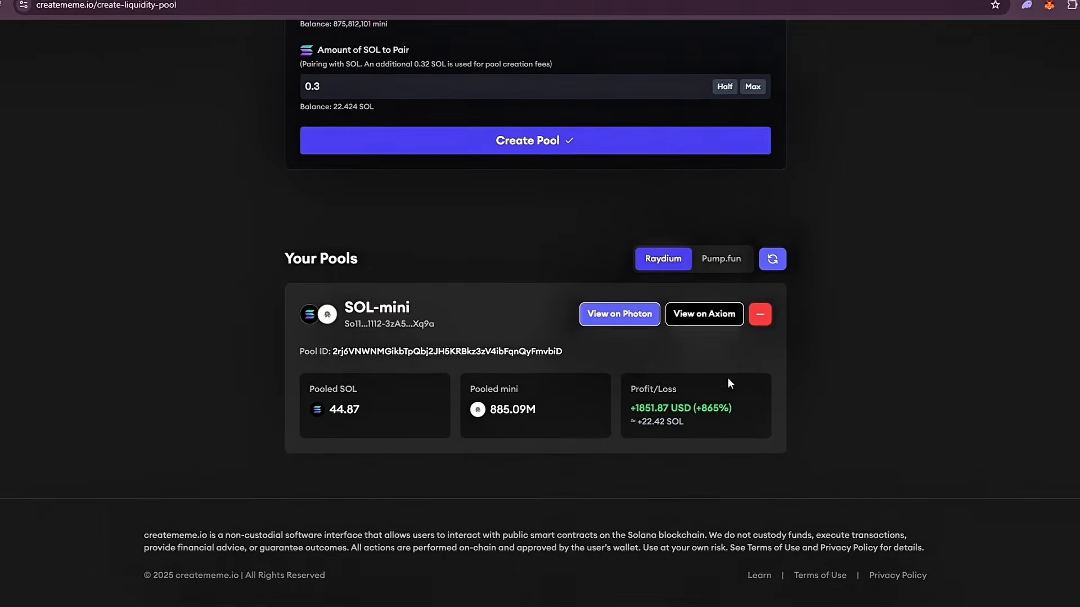
# Remove 100% of the liquidity from the SOL-mini pool and approve the transaction in Phantom Wallet.
pyautogui.click(805, 317)
pyautogui.click(608, 278)
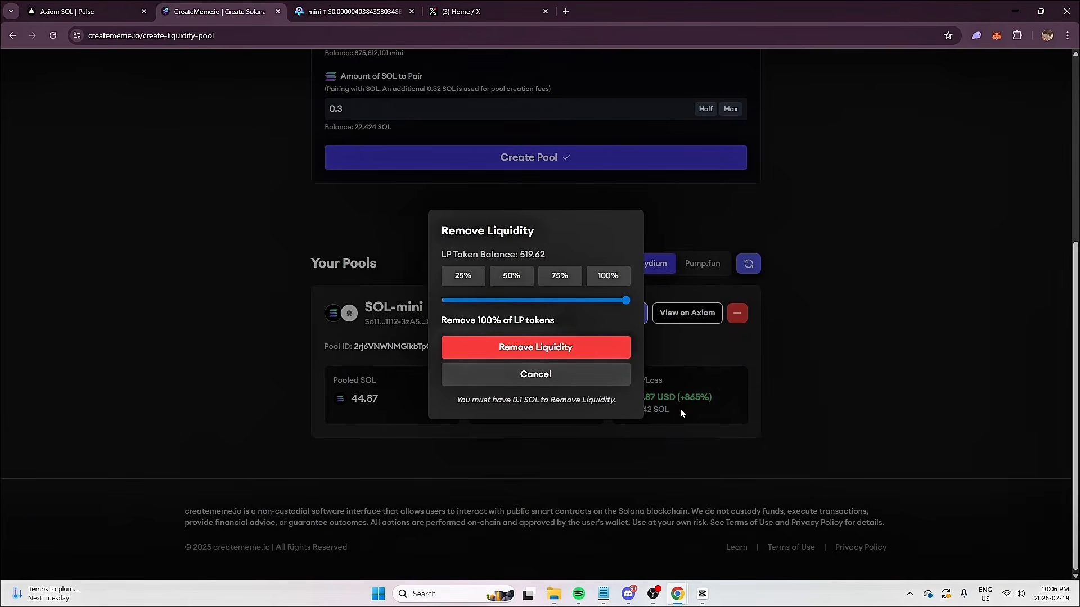
pyautogui.click(533, 347)
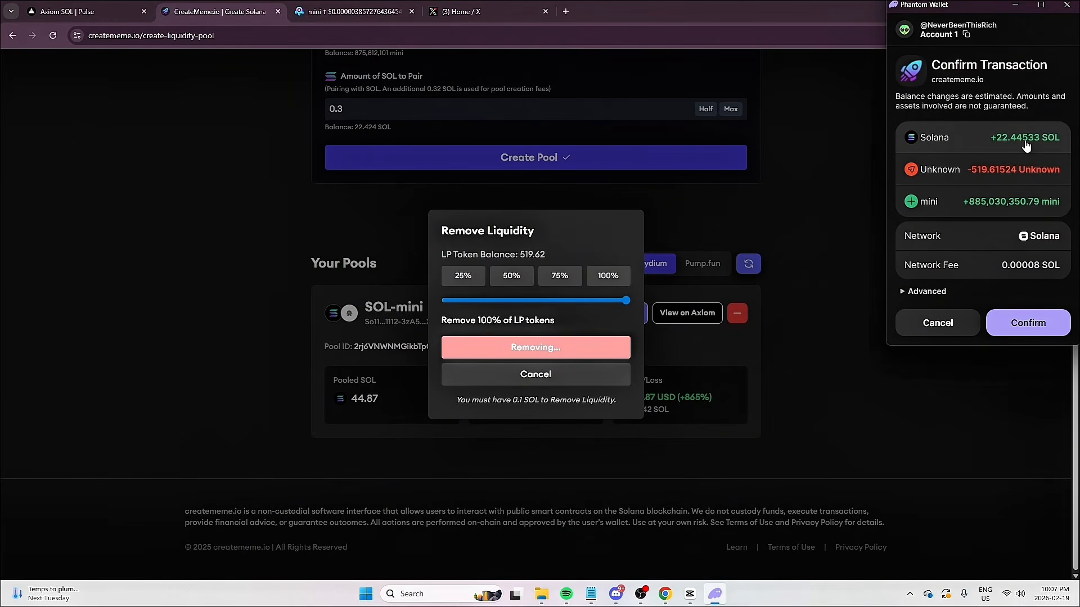
pyautogui.click(1024, 335)
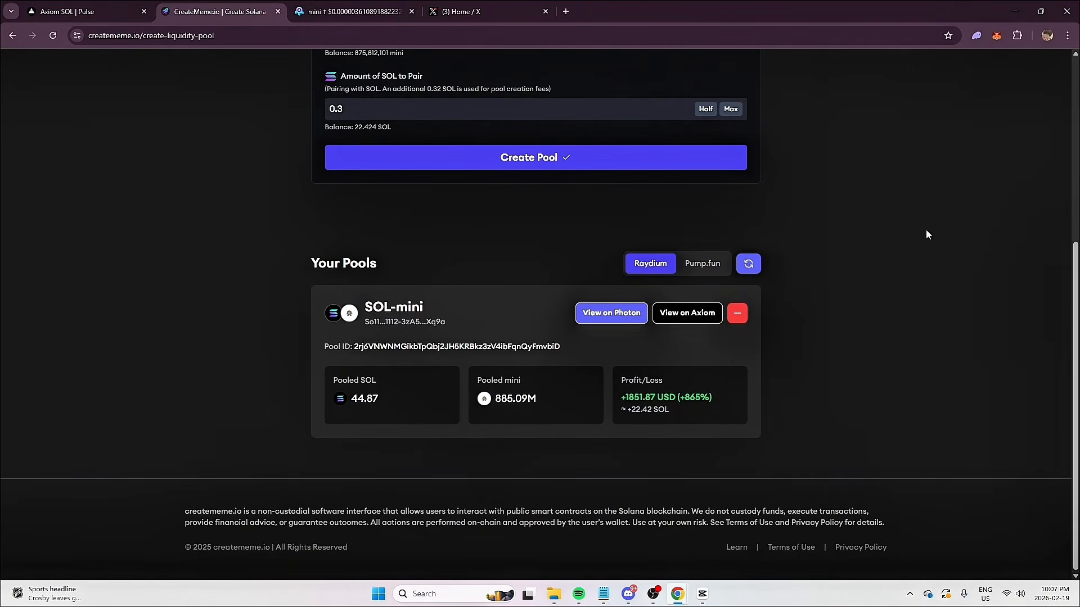
# Check the Solana balance and token details in the Phantom wallet, and close the wallet.
pyautogui.click(976, 37)
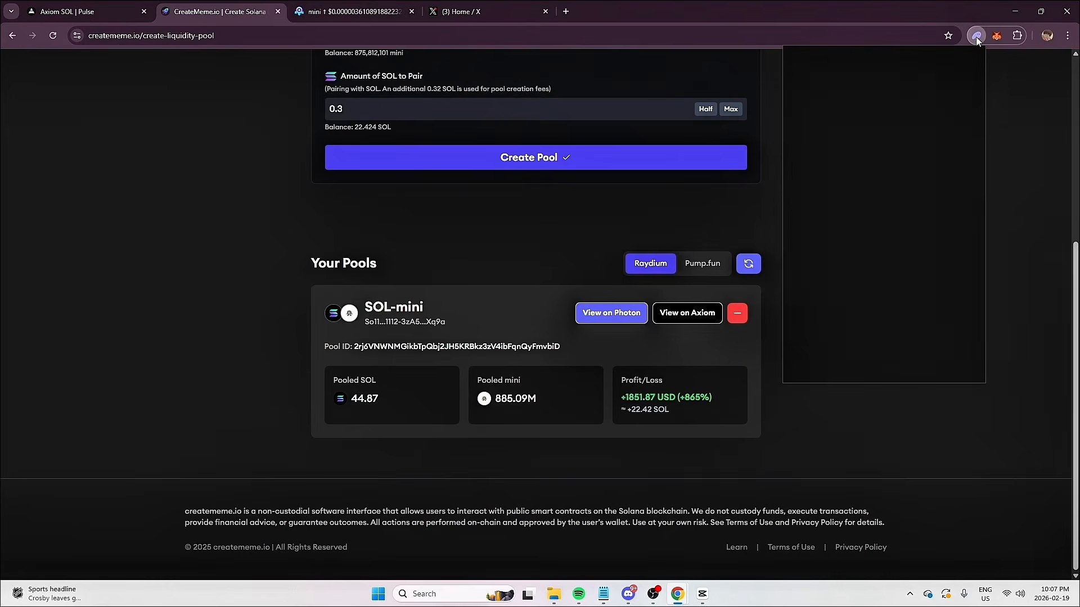
pyautogui.click(899, 262)
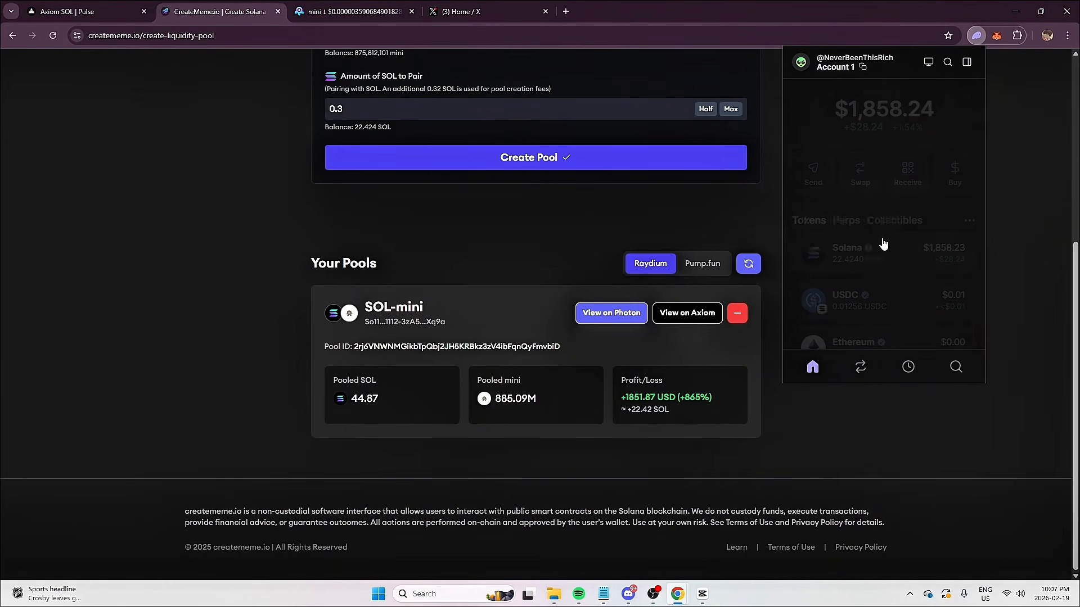
pyautogui.click(798, 97)
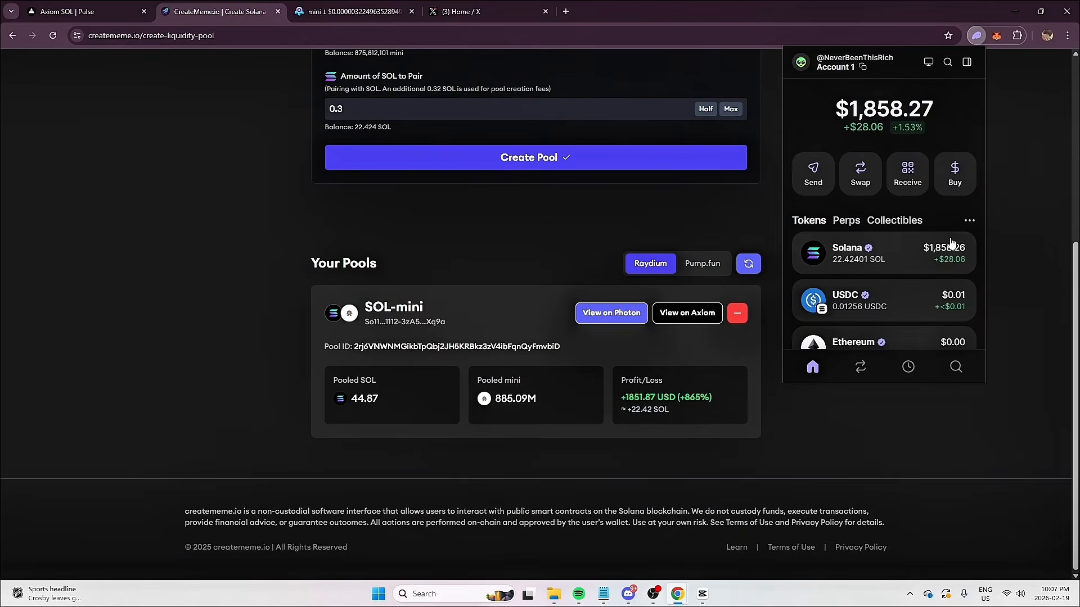
pyautogui.click(924, 249)
pyautogui.click(795, 97)
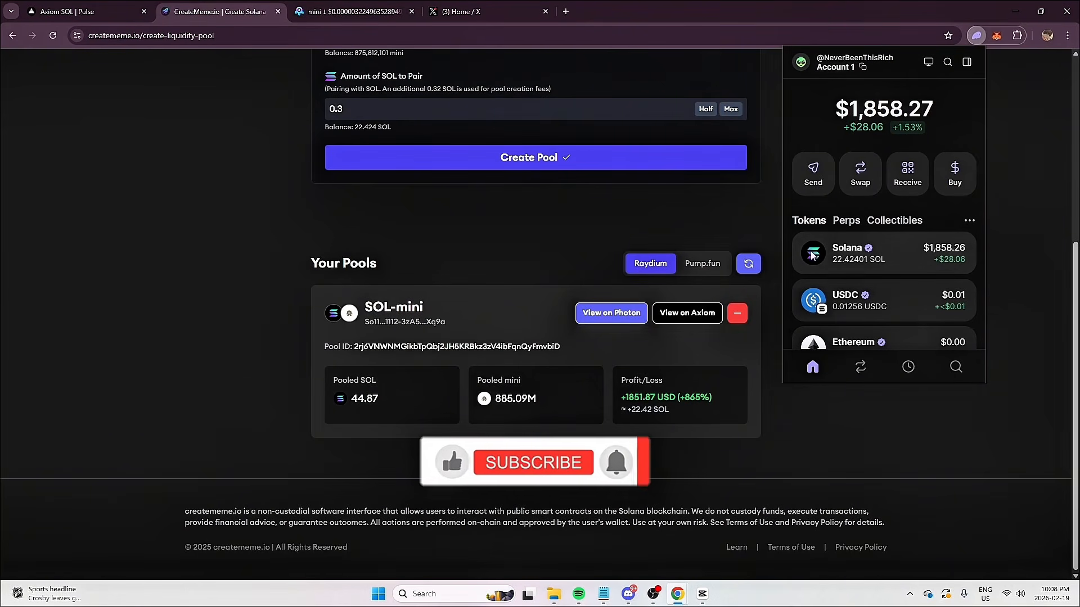
pyautogui.click(877, 257)
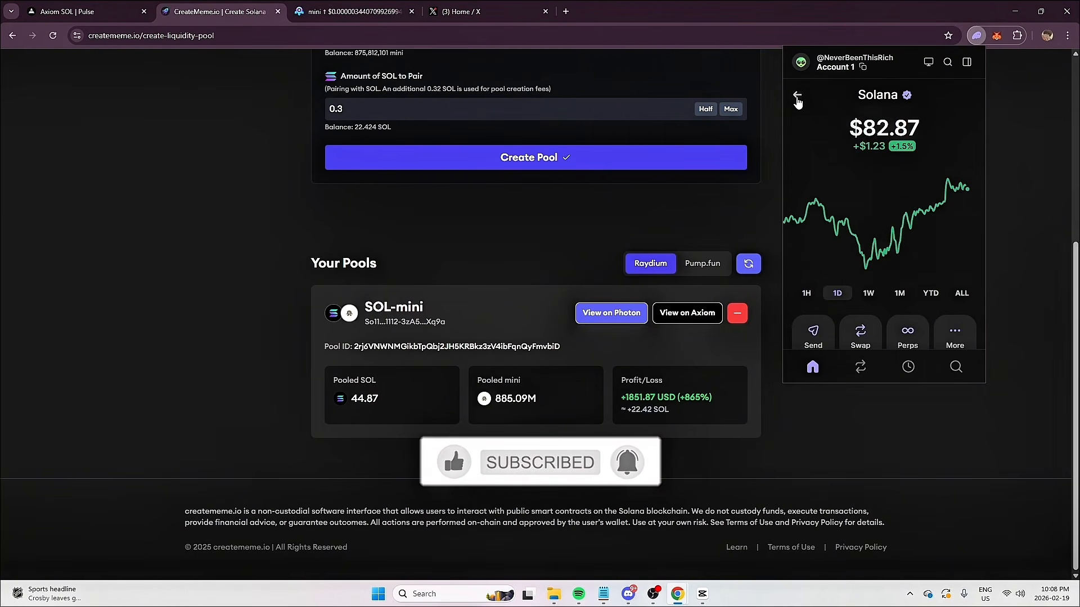
pyautogui.click(797, 94)
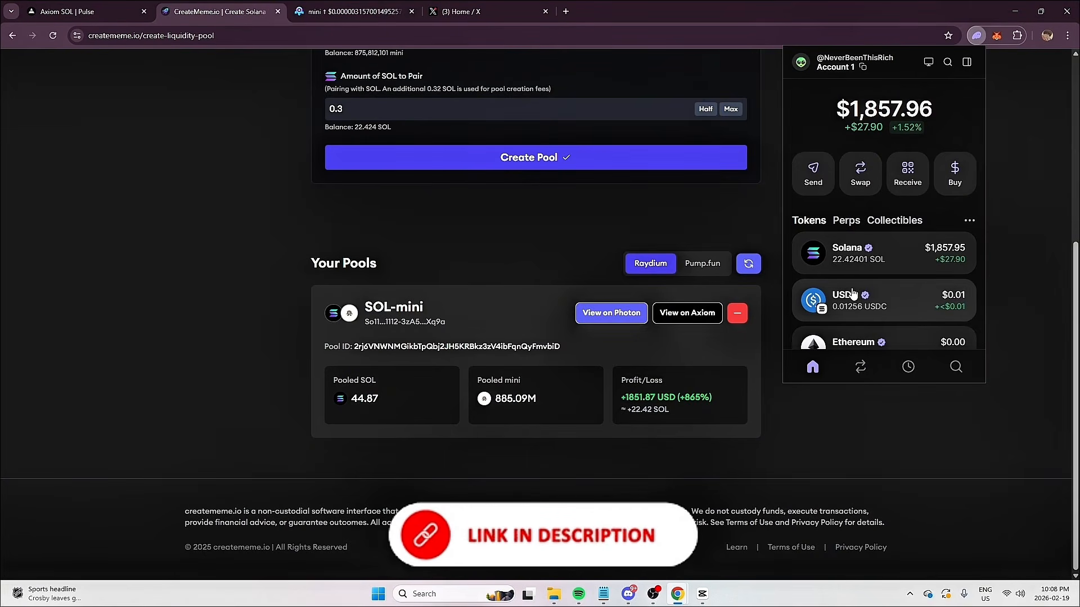
pyautogui.click(746, 229)
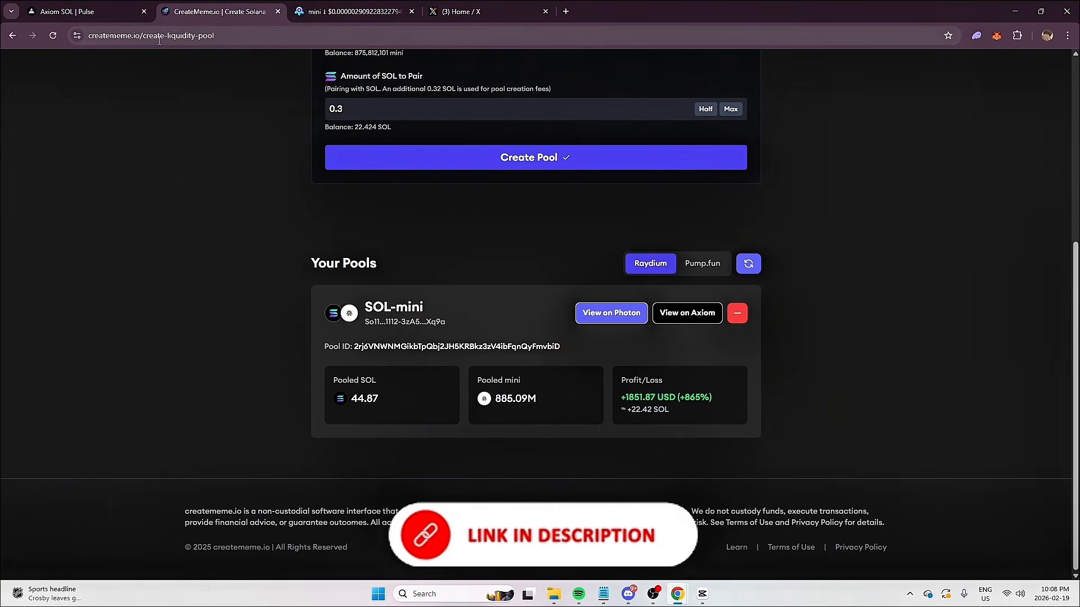